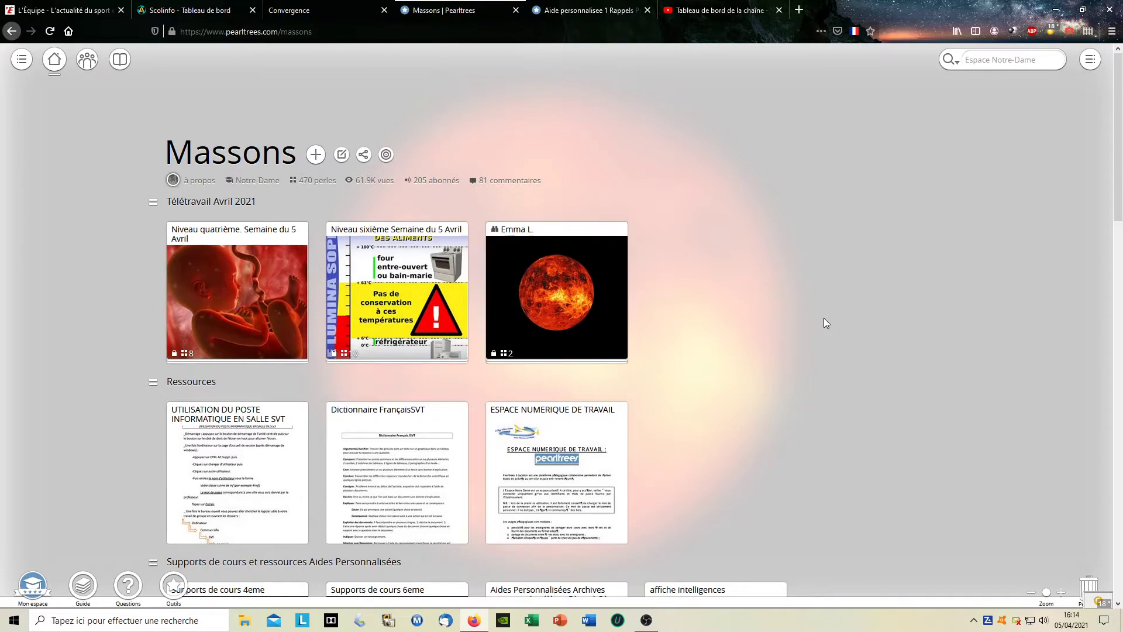
Step: Open the document "Aide personnalisée 1 Rappels Pearltrees version en ligne" from the Aides Personnalisées Archives collection and bring up its preview and download options
scroll(824, 319, down, 5)
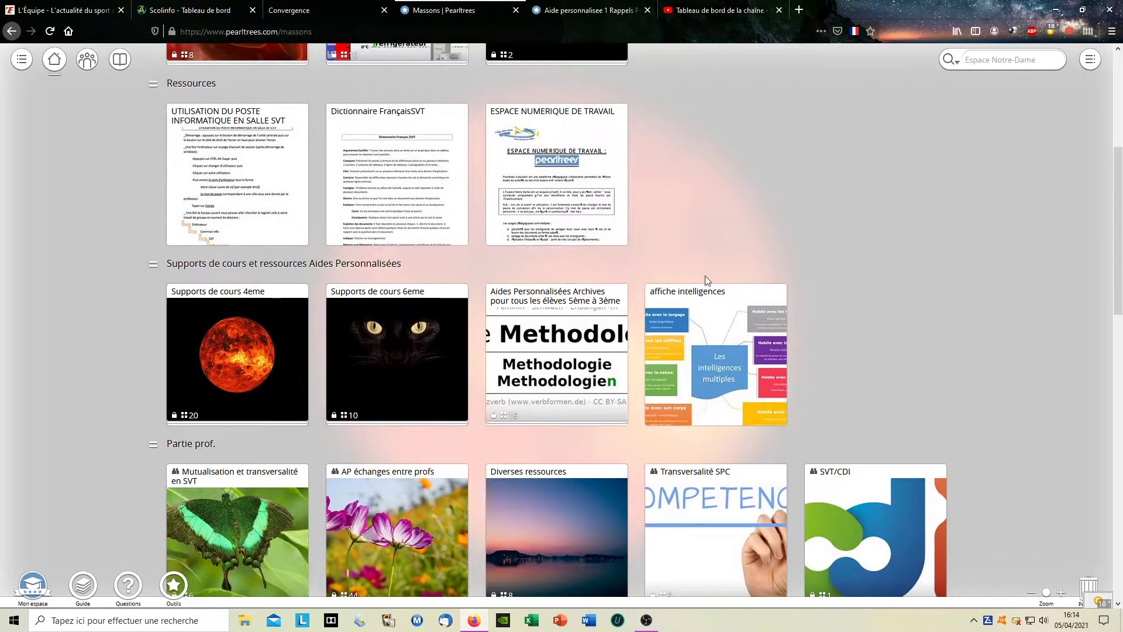
click(560, 350)
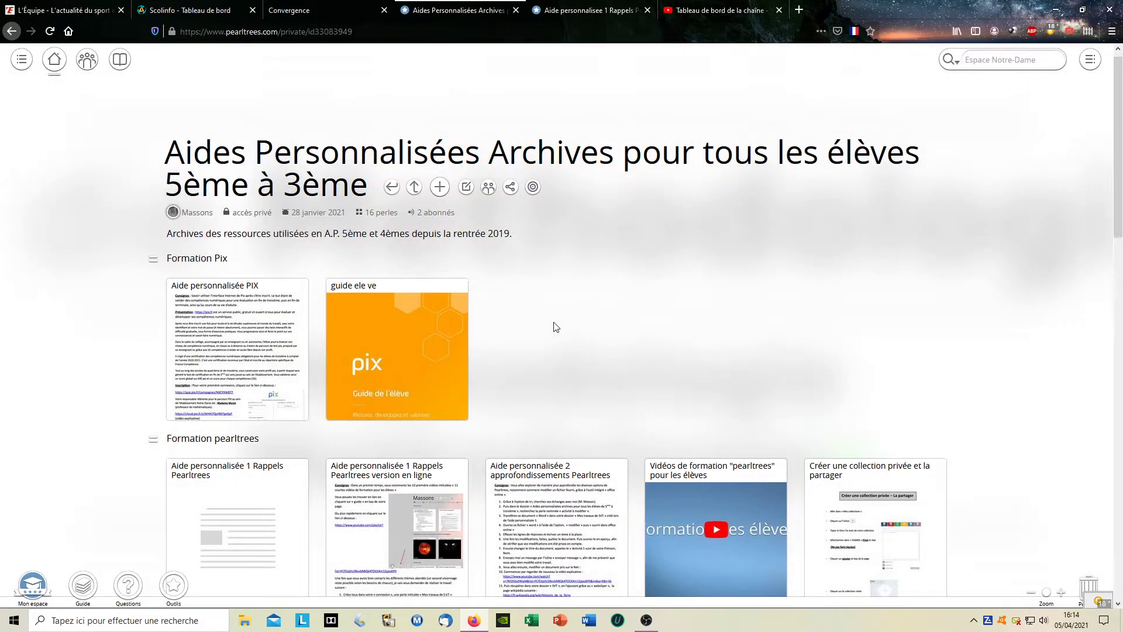
scroll(554, 326, down, 2)
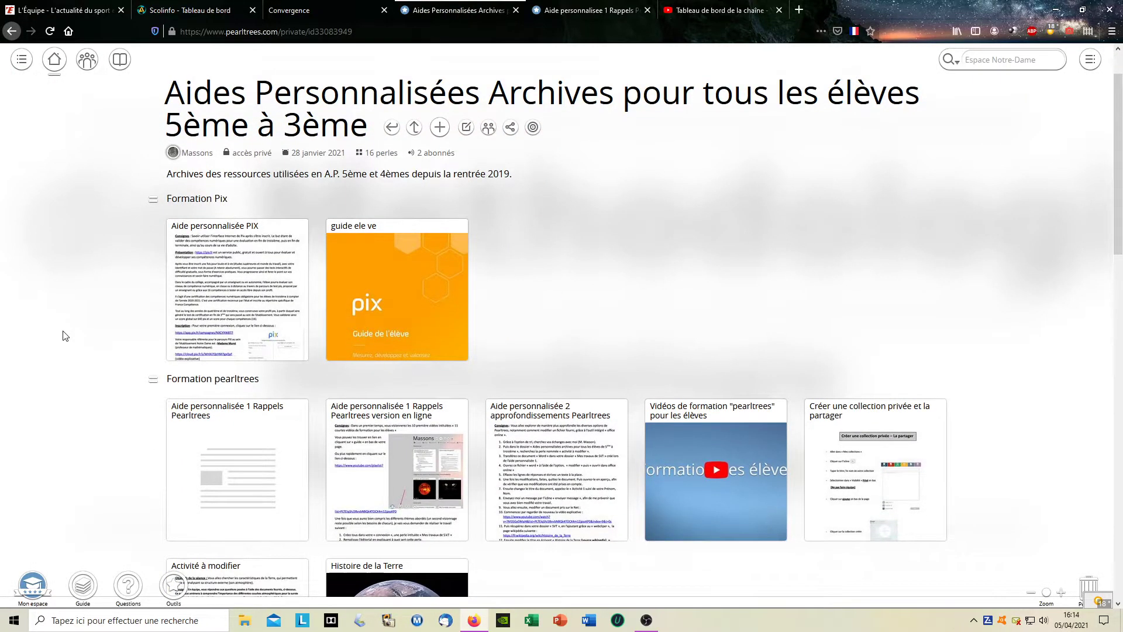
scroll(76, 351, down, 1)
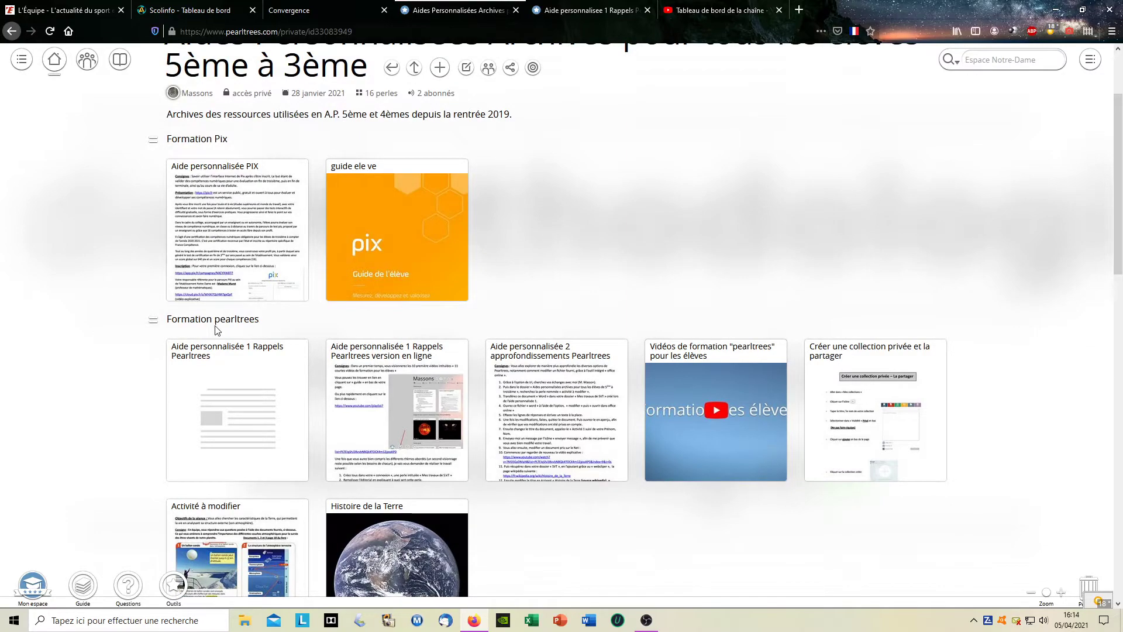
click(407, 394)
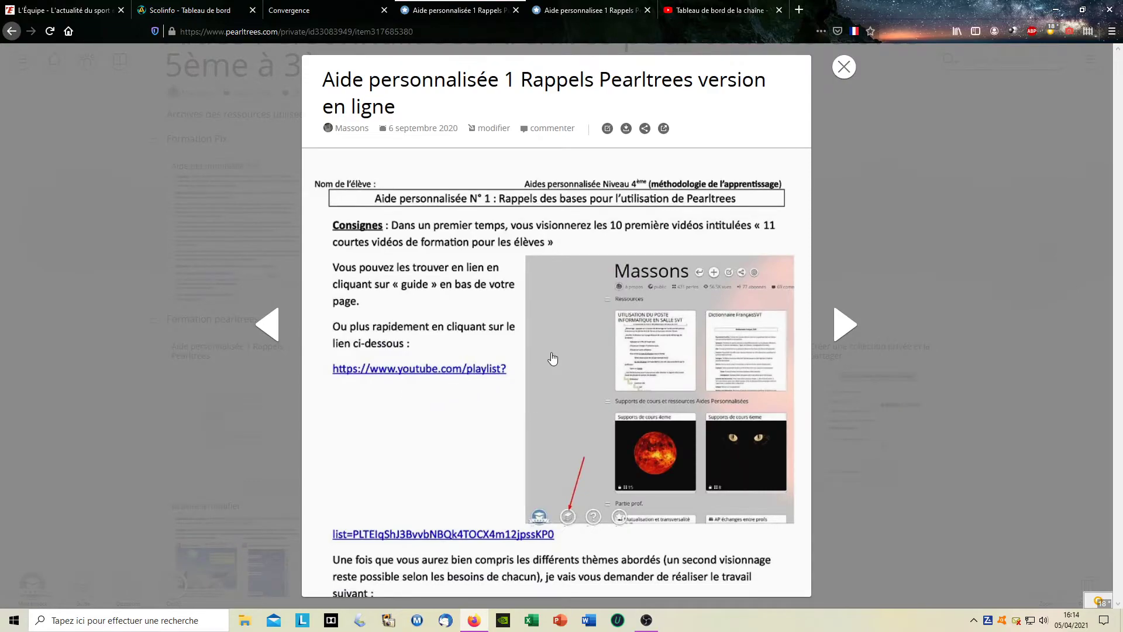
click(552, 359)
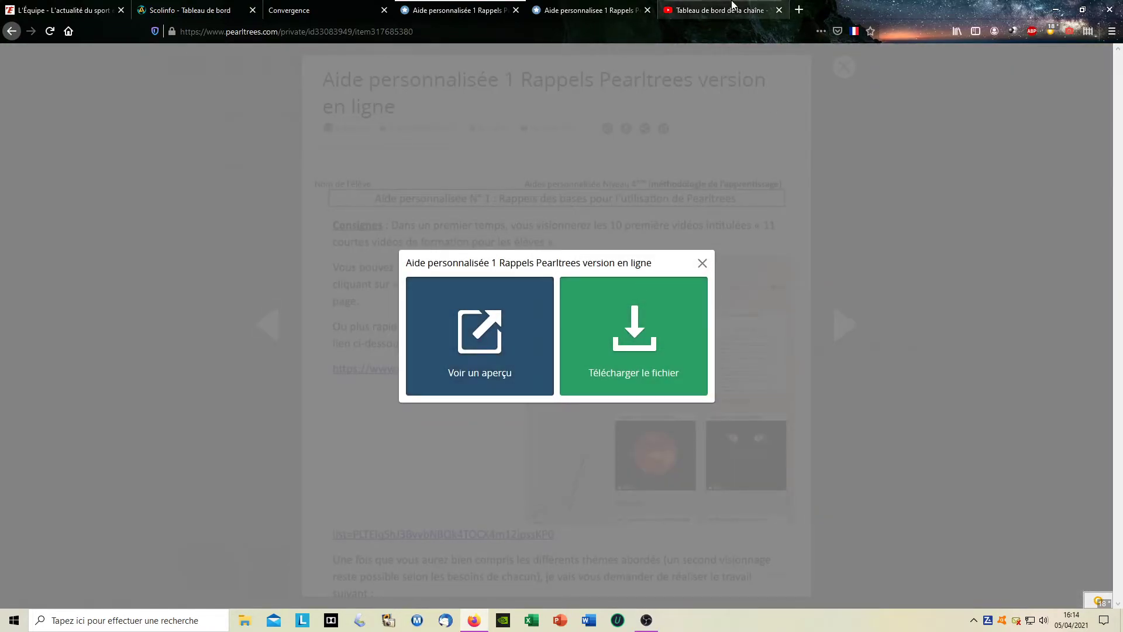
Step: Read through the Aide personnalisée N° 1 assignment instructions in the already opened document preview
click(605, 10)
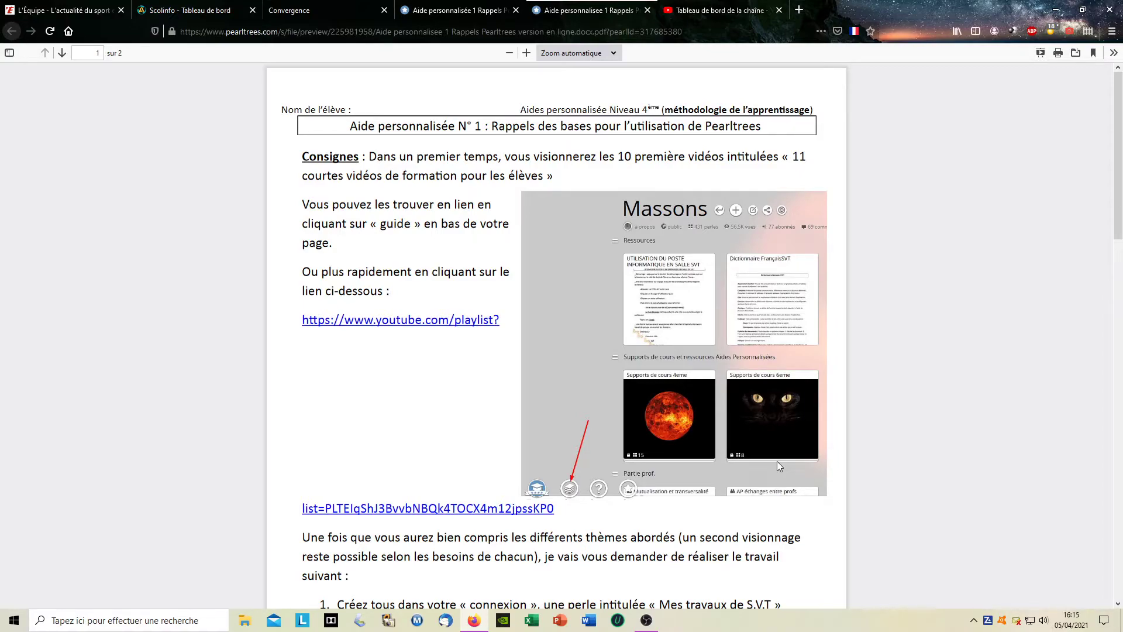
scroll(778, 462, down, 3)
scroll(777, 462, up, 1)
scroll(777, 462, down, 1)
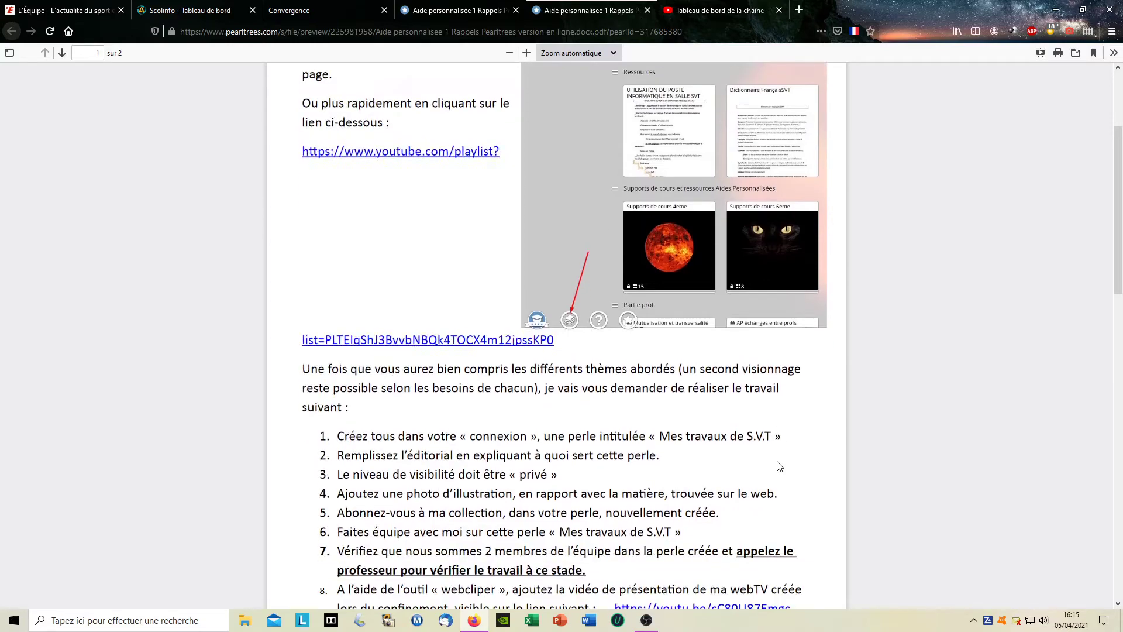
scroll(780, 466, down, 2)
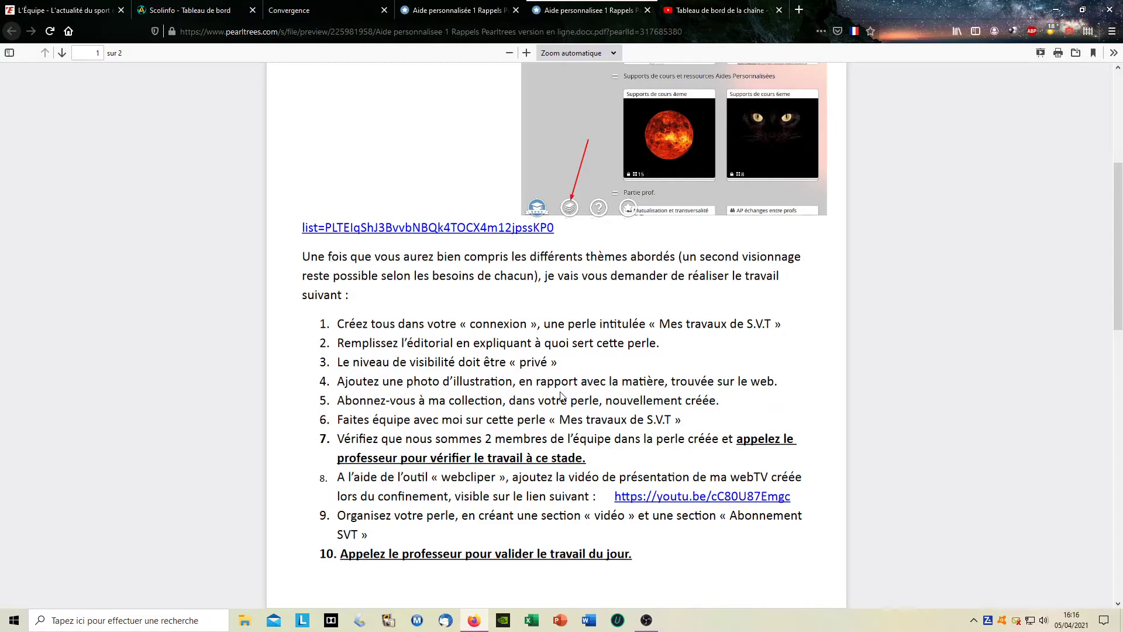
scroll(560, 396, up, 5)
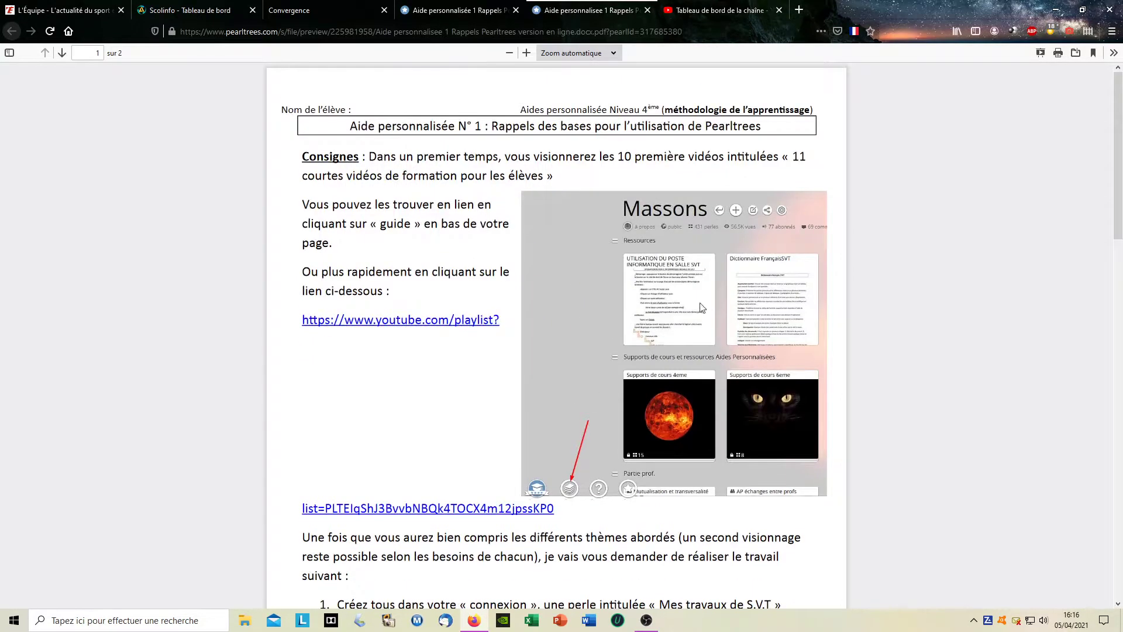
Step: Close the document preview and return to the Aides Personnalisées Archives collection page
click(647, 10)
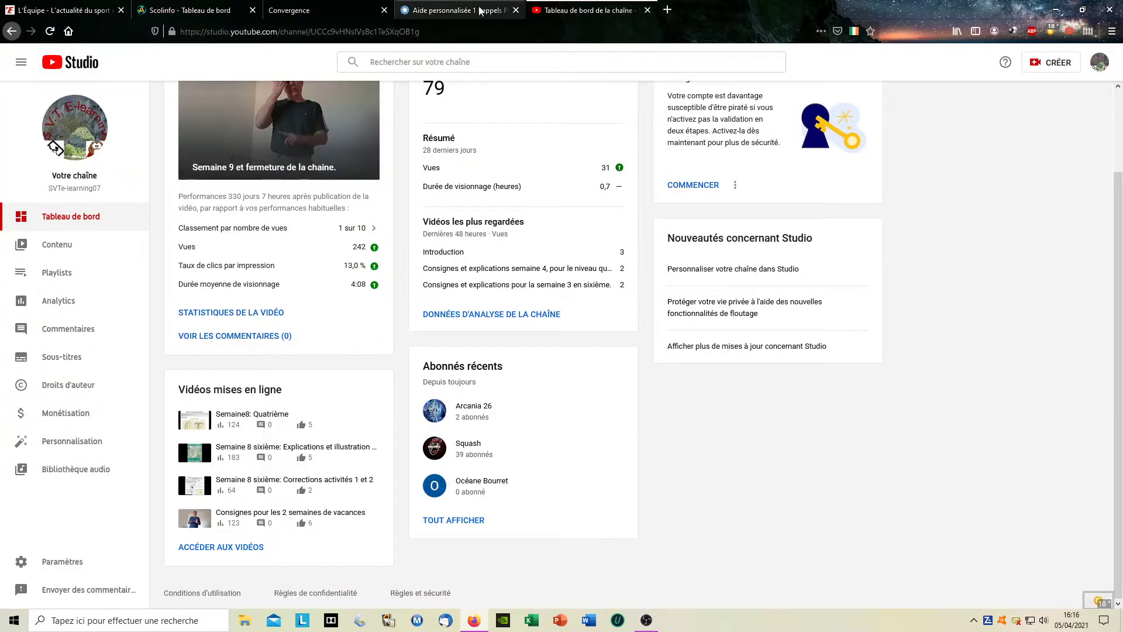
click(467, 9)
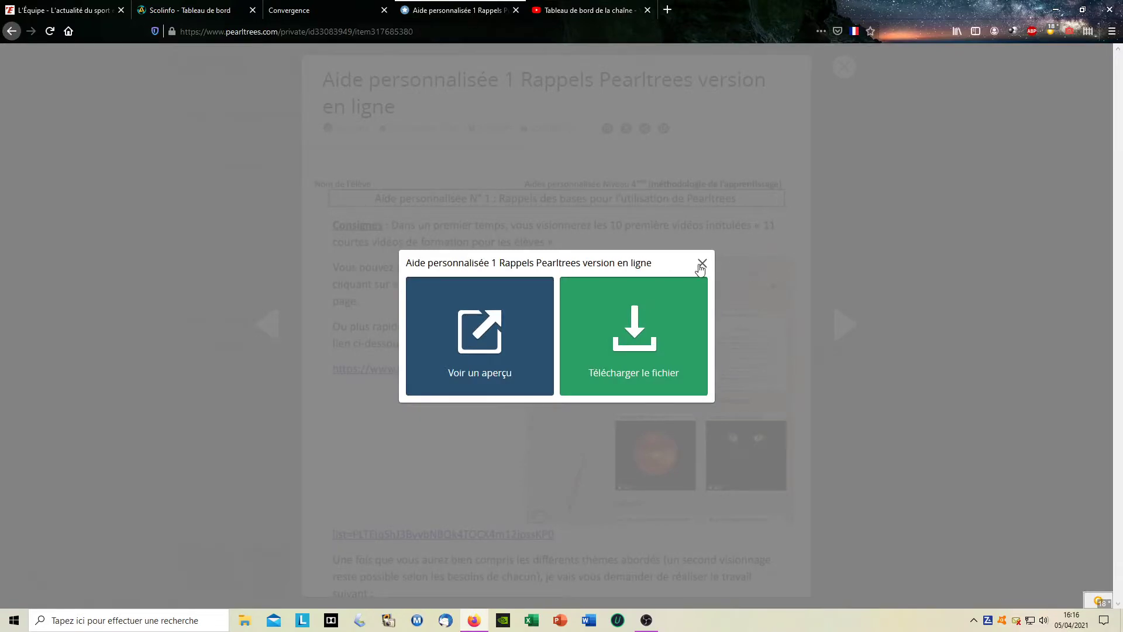
click(703, 263)
click(844, 68)
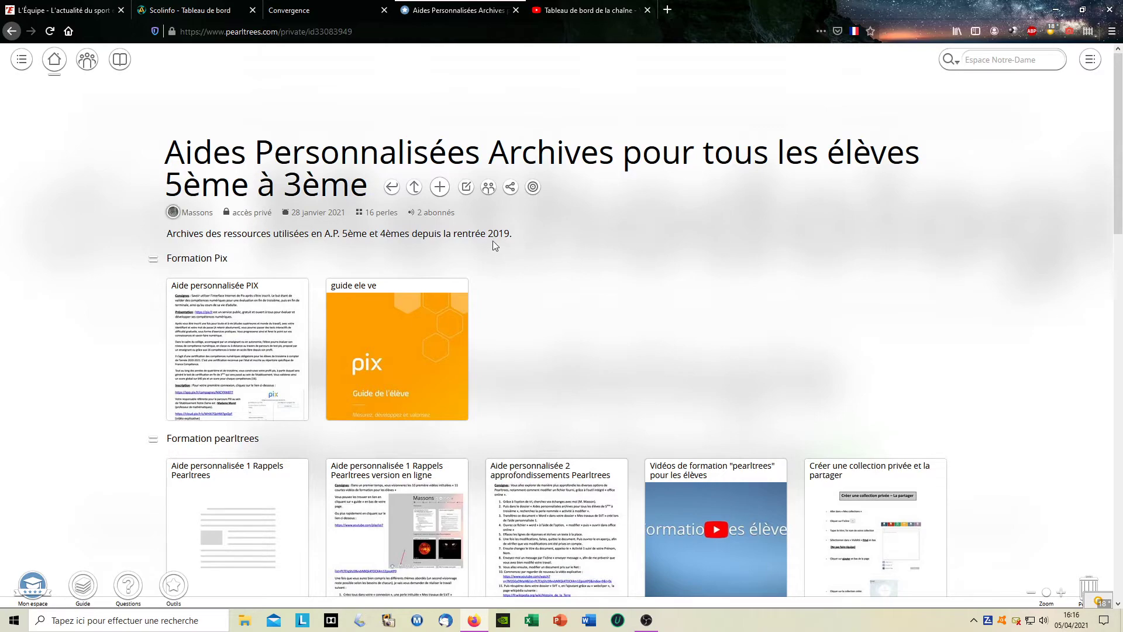
Step: Start a new collection inside the Aides Personnalisées Archives and title it "Mes travaux de SVT"
click(441, 191)
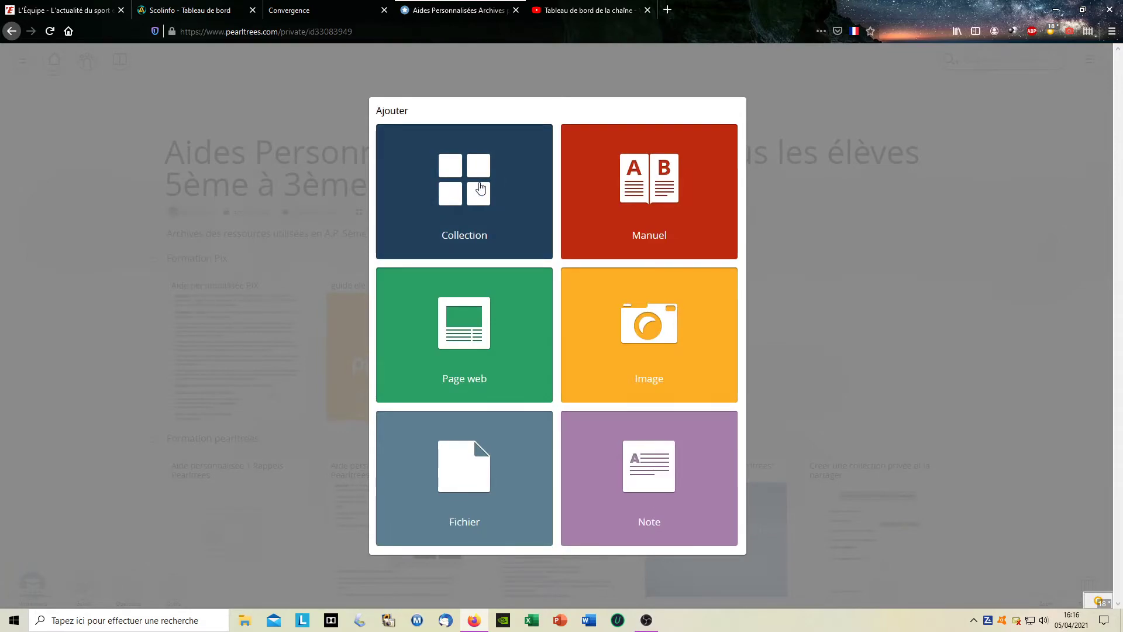
click(479, 188)
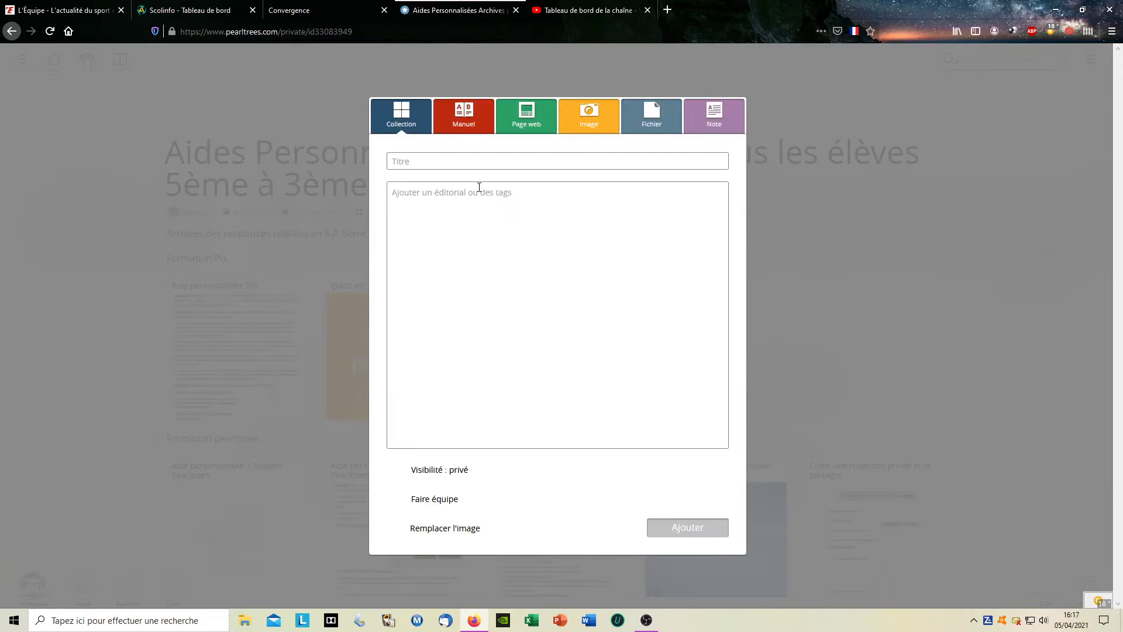
click(412, 162)
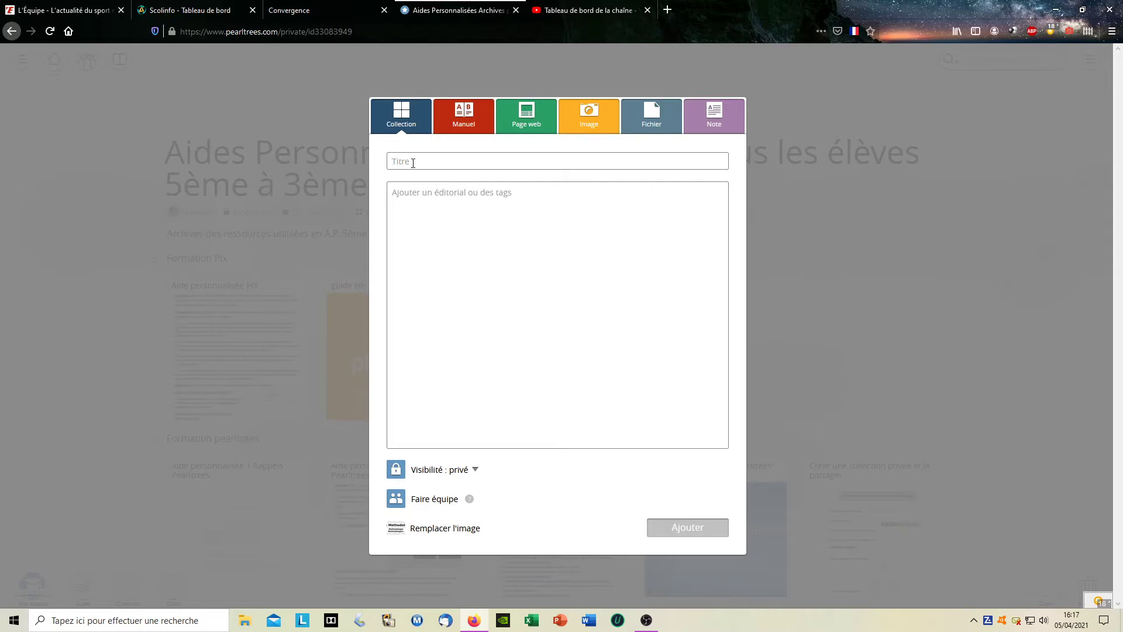
text(Mes travaux)
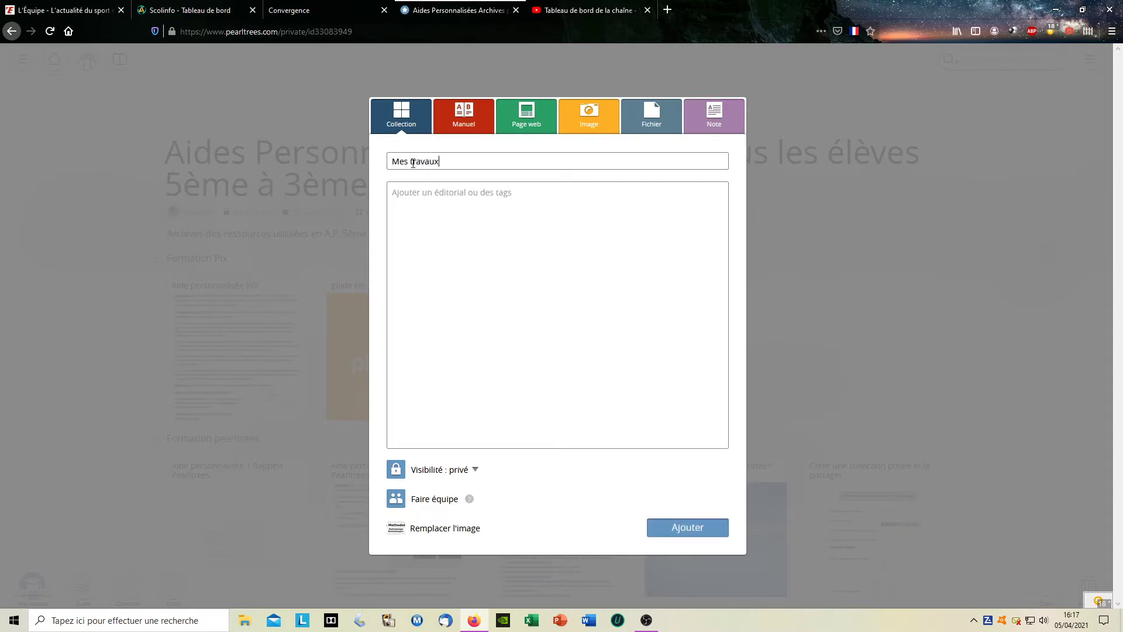
text( de SVT)
Step: Enter the editorial "C'est ici que je rend mon travail en SVT." and set the collection's visibility to Privé
text(C'est ici )
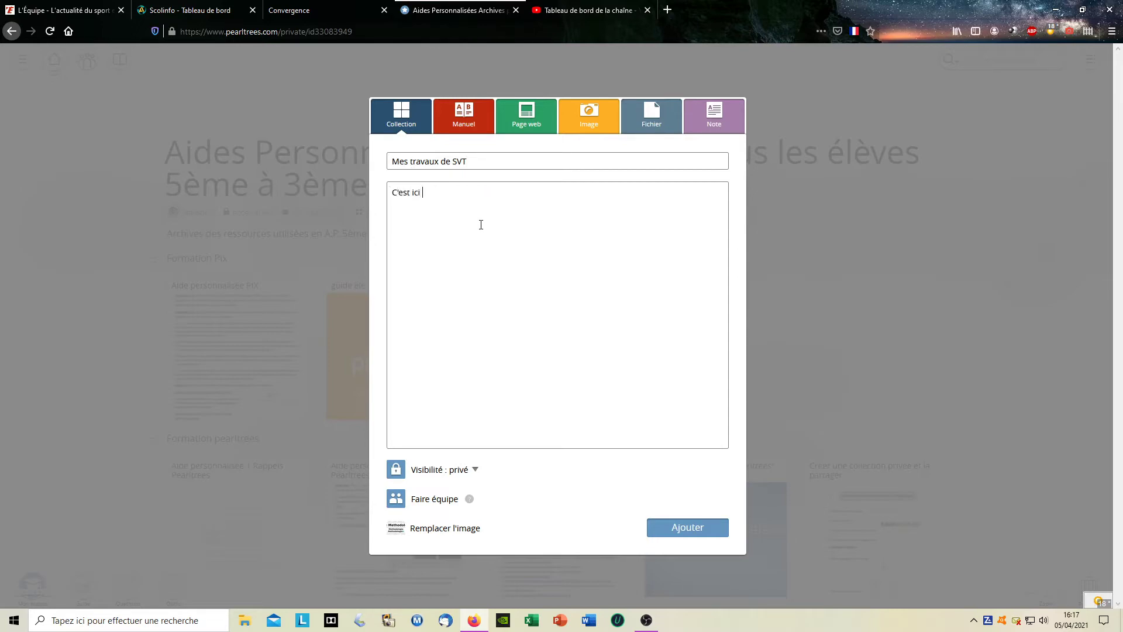
text(que je rend mon travail en SVT.)
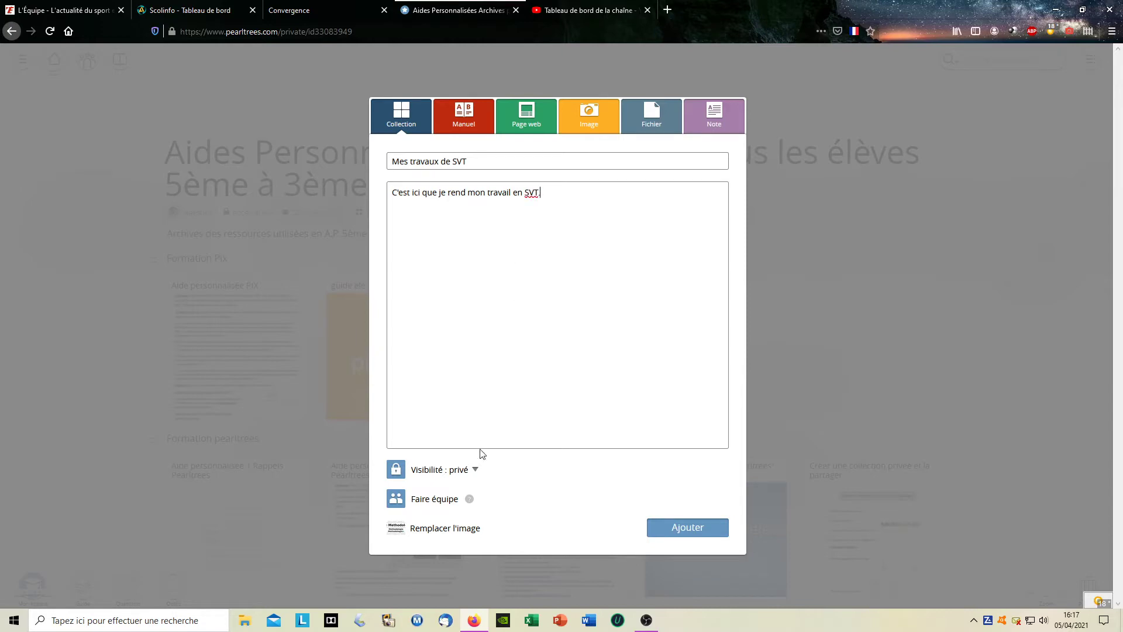
click(474, 468)
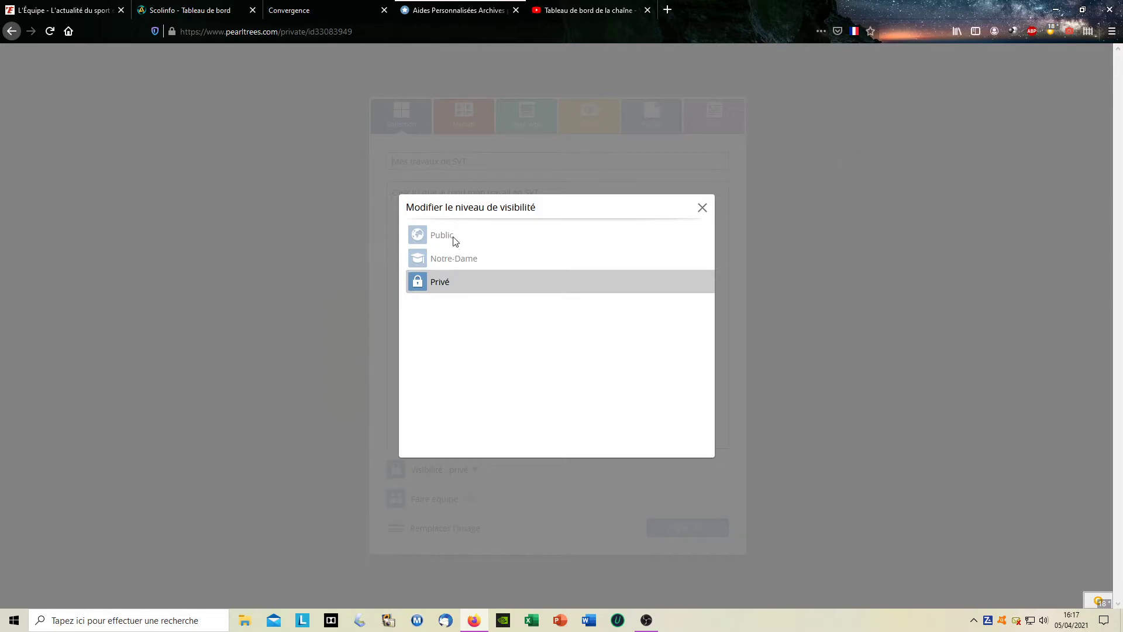
click(444, 283)
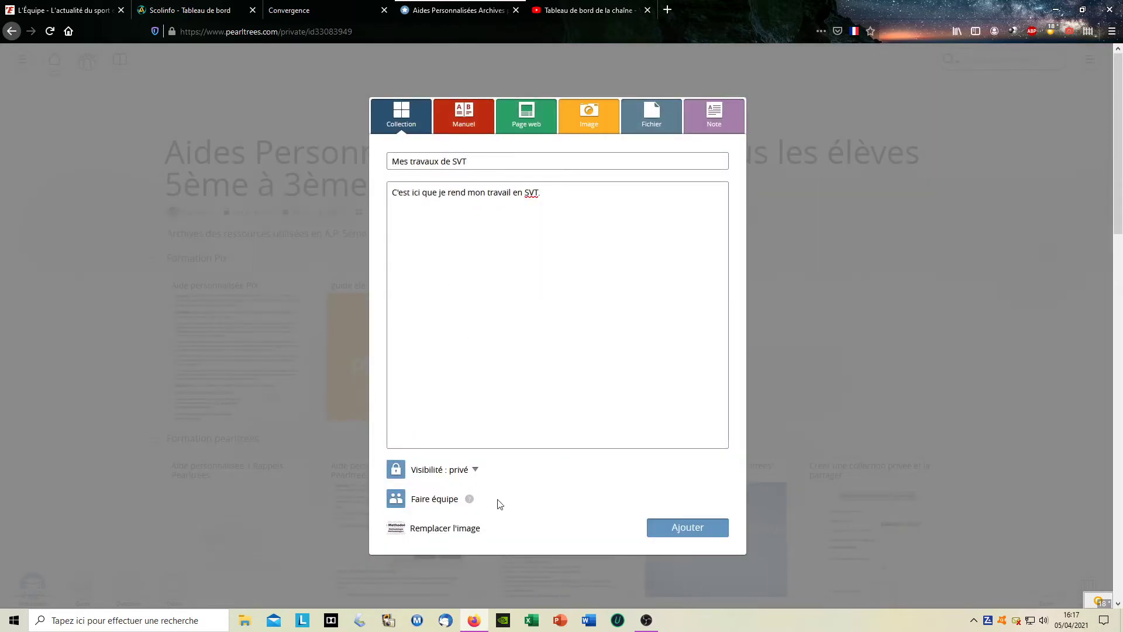
Step: Browse the Professeurs directory of possible team members for the collection, and return to the collection form
click(447, 501)
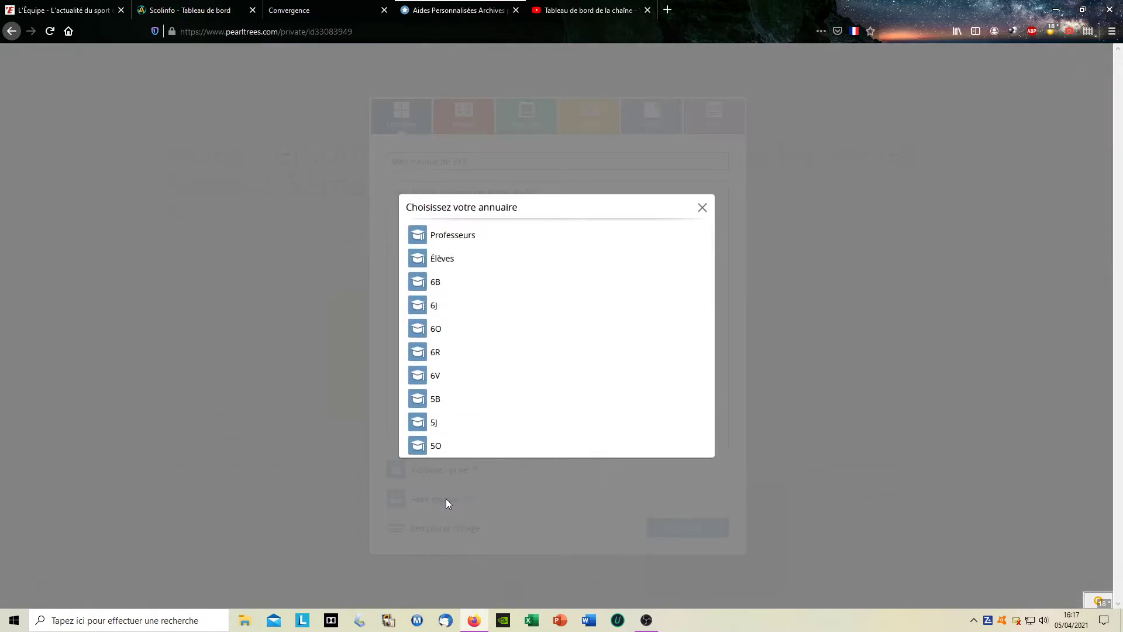
click(460, 238)
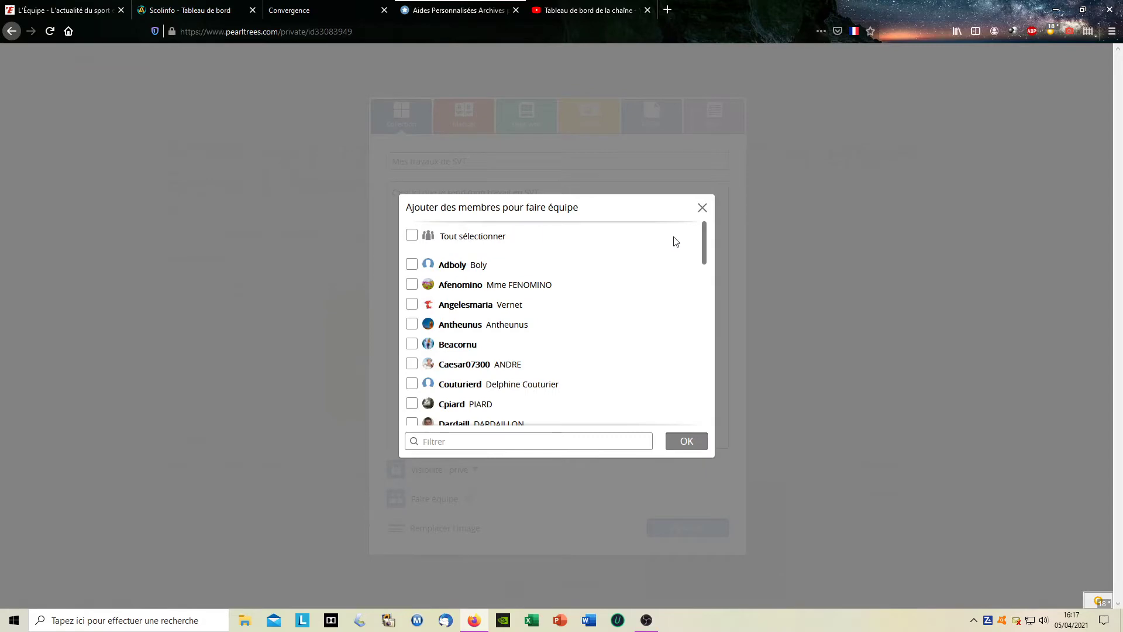
drag(704, 243, 708, 276)
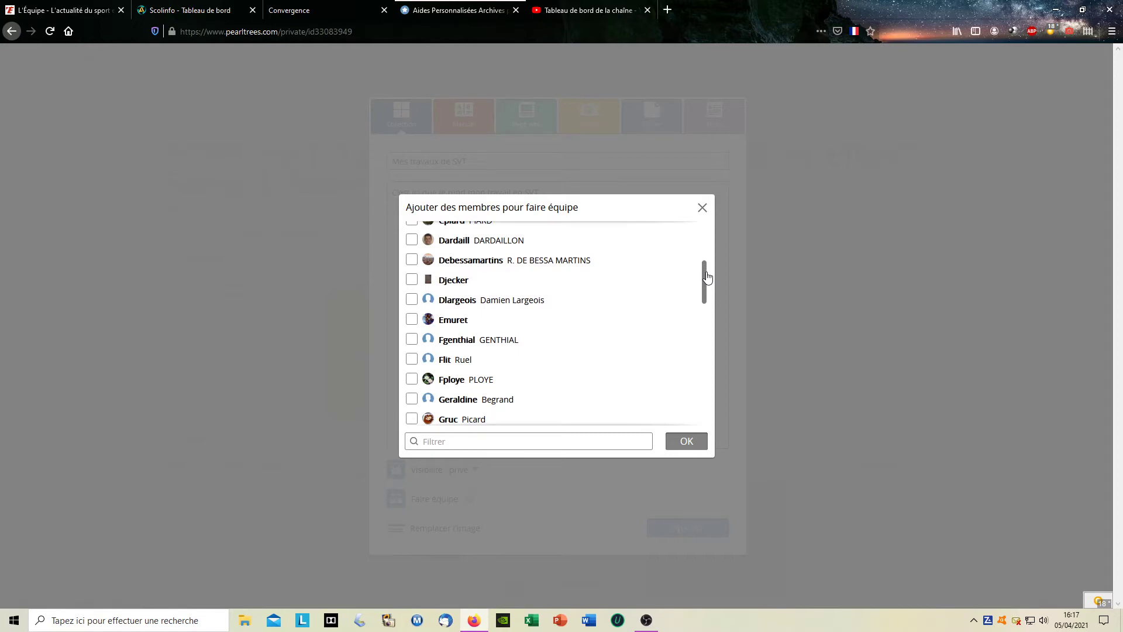
drag(707, 277, 709, 216)
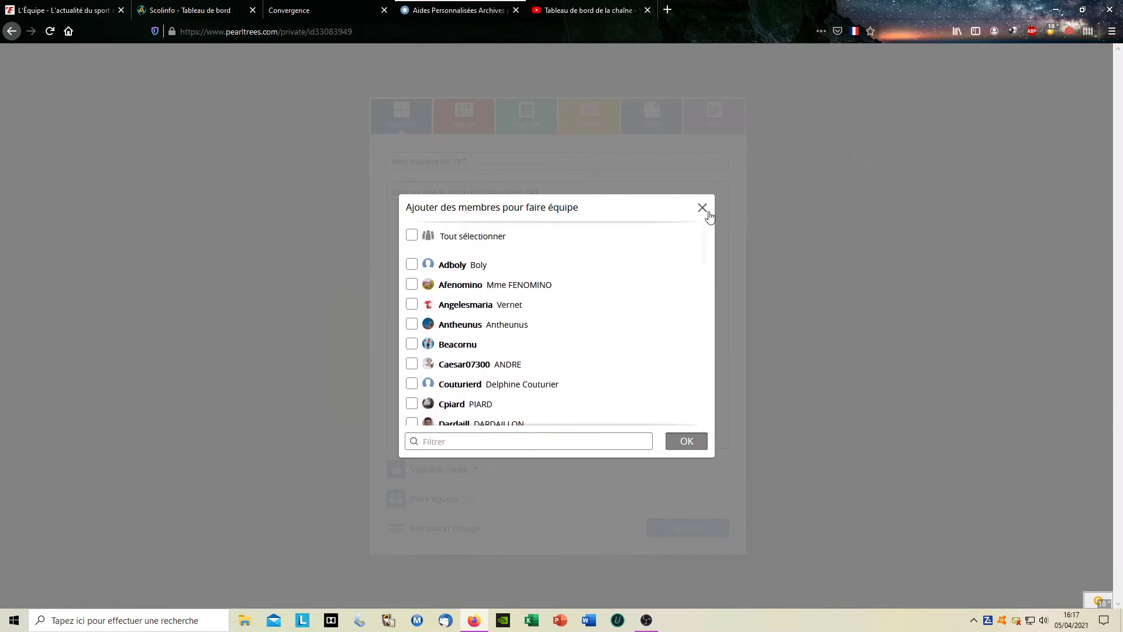
click(706, 214)
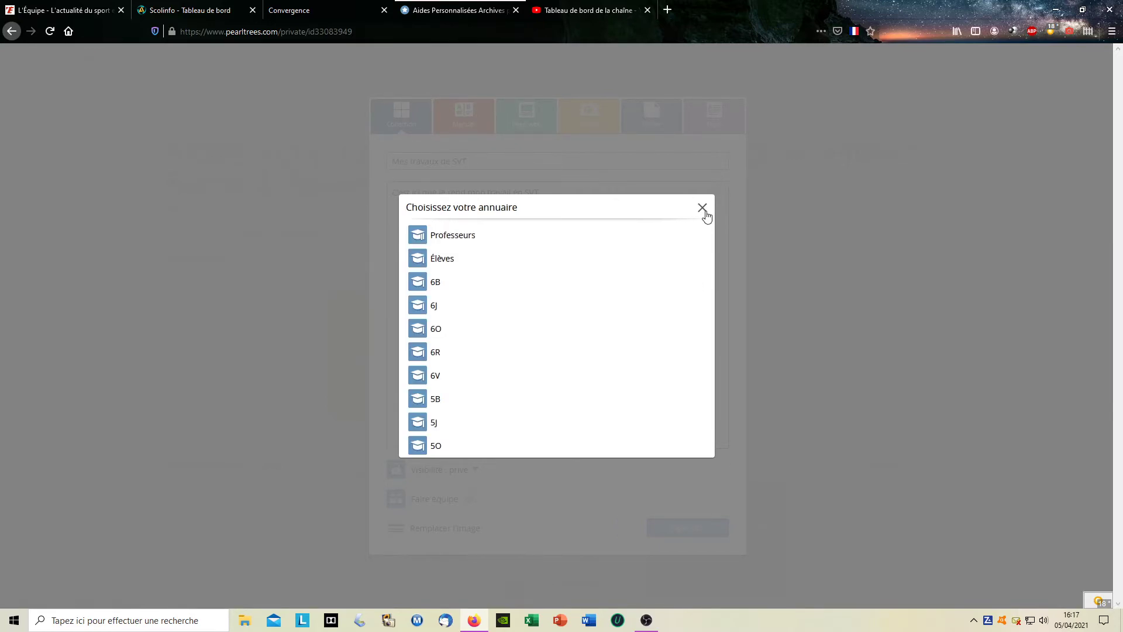
click(705, 214)
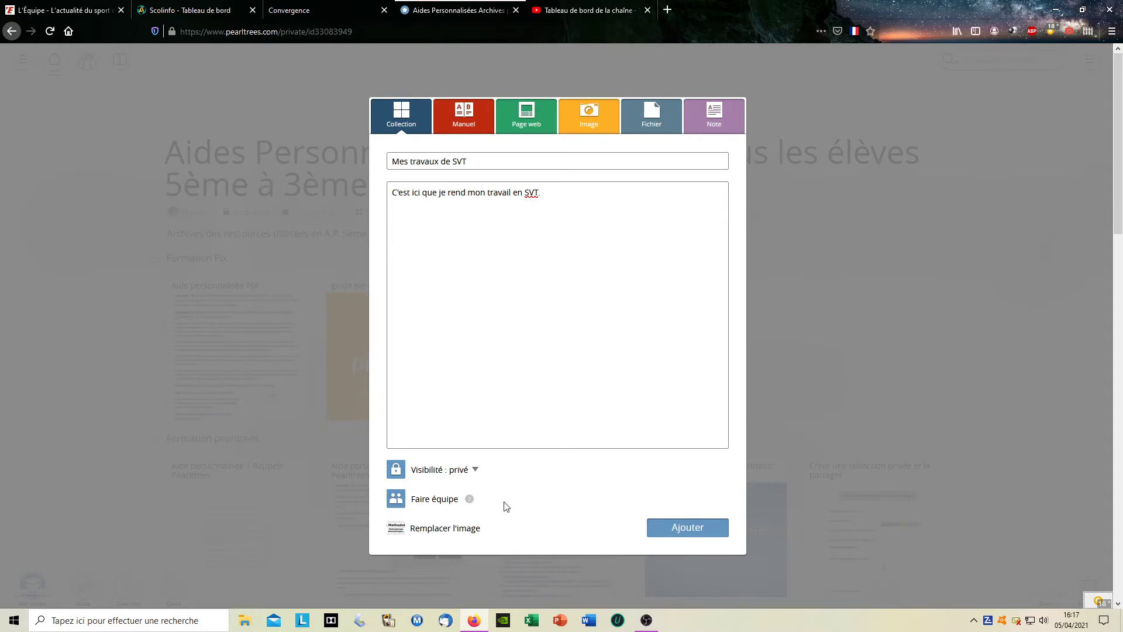
Step: Replace the collection's image with the dark svt logo with a green shape from a web search for "svt", and add the collection
click(400, 534)
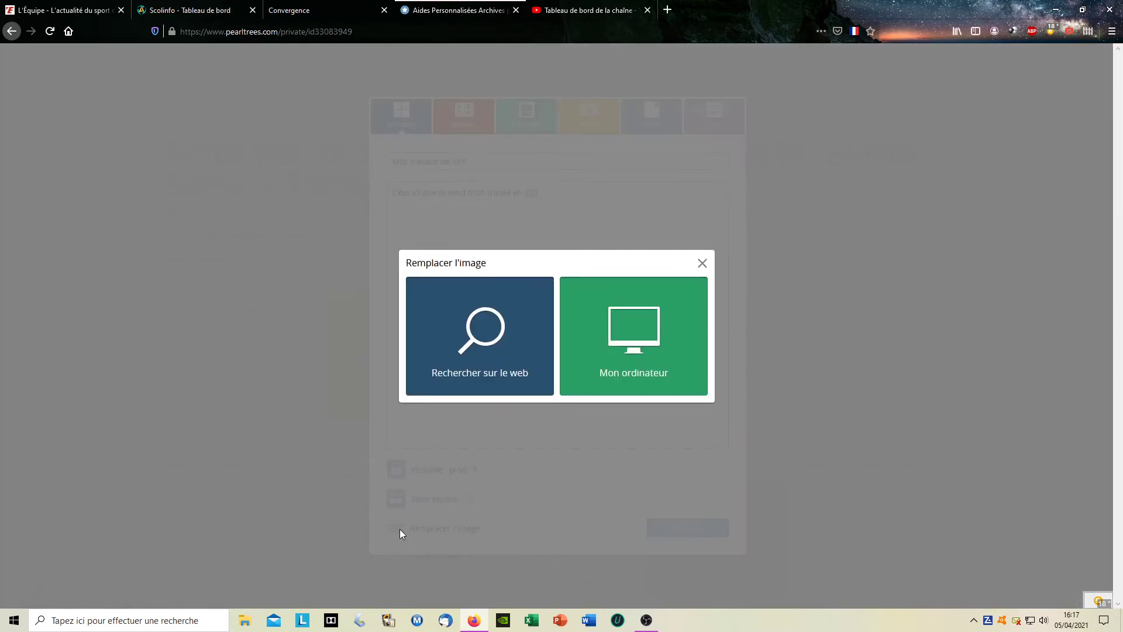
click(502, 356)
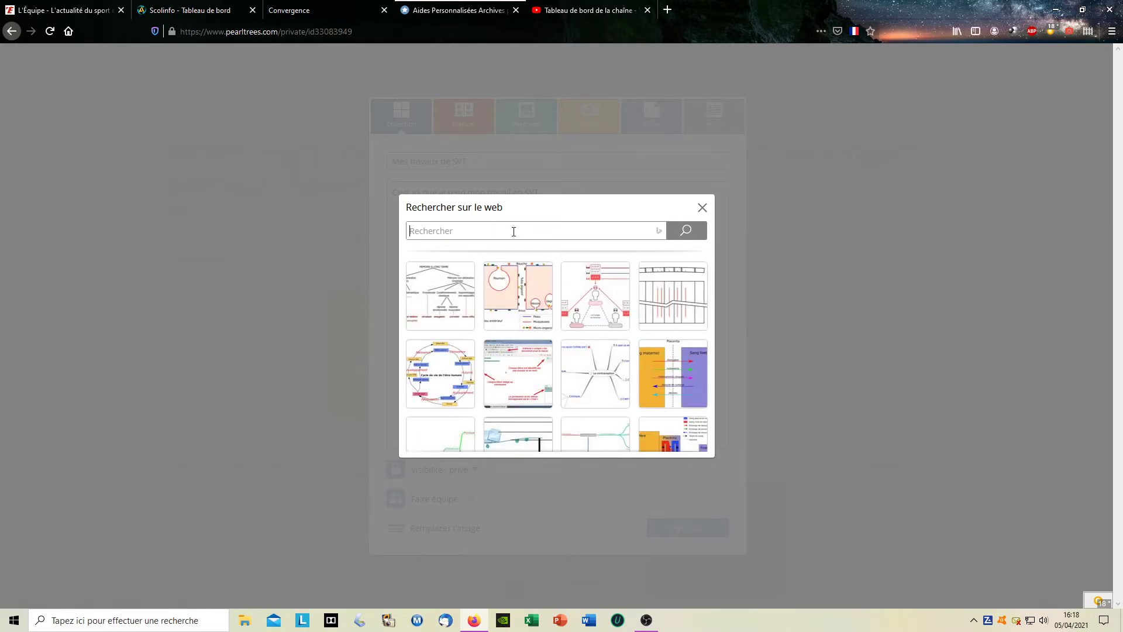
text(svt)
click(677, 234)
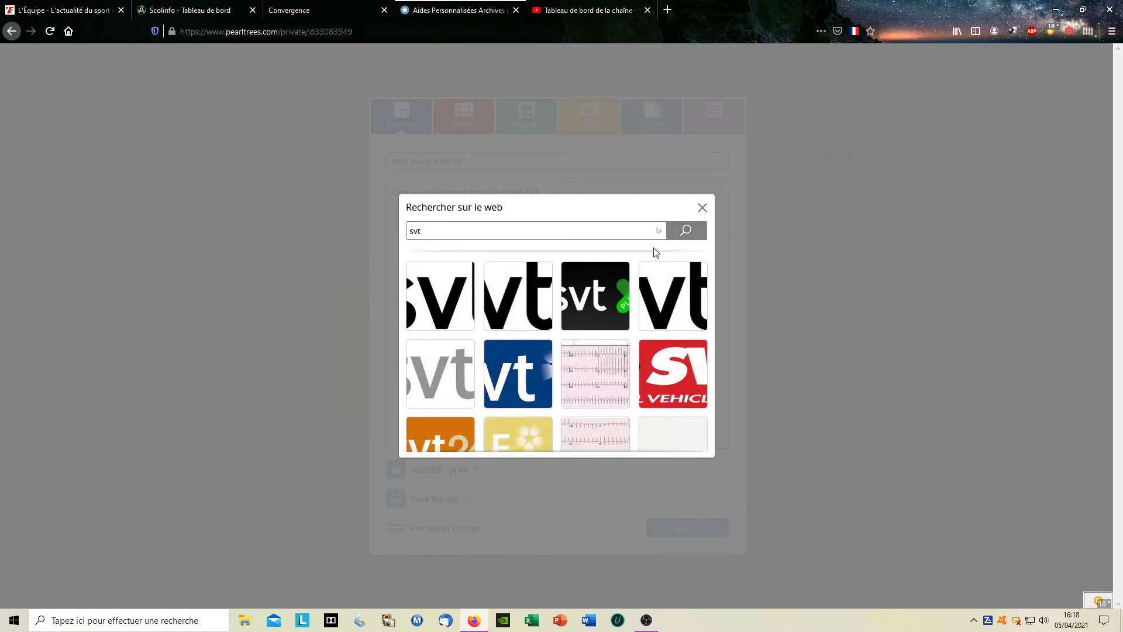
click(605, 300)
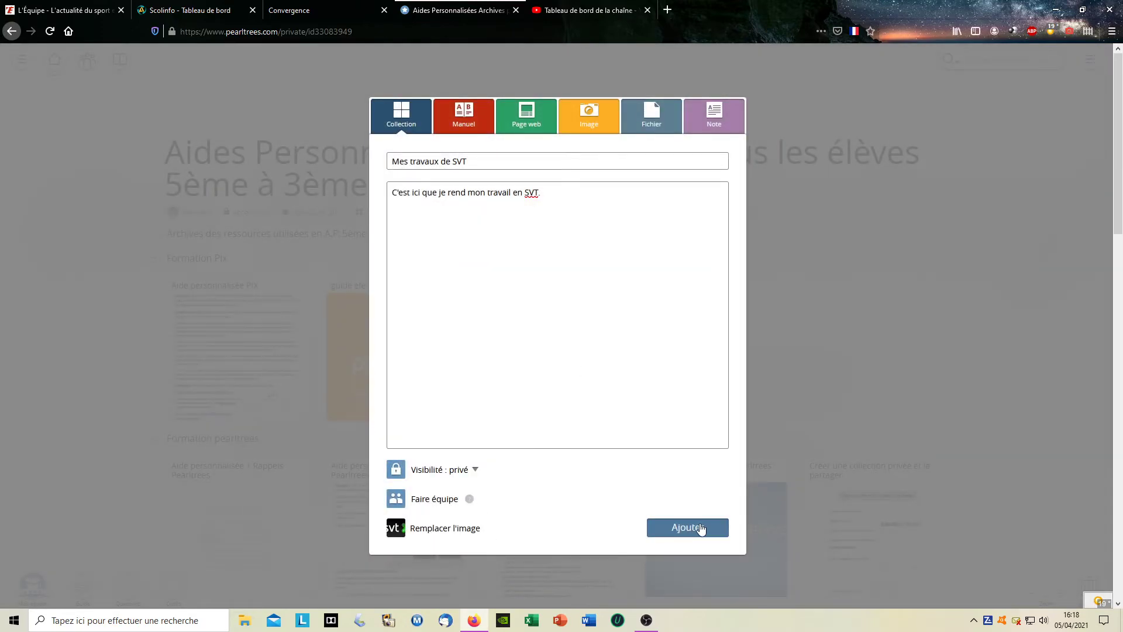
click(700, 529)
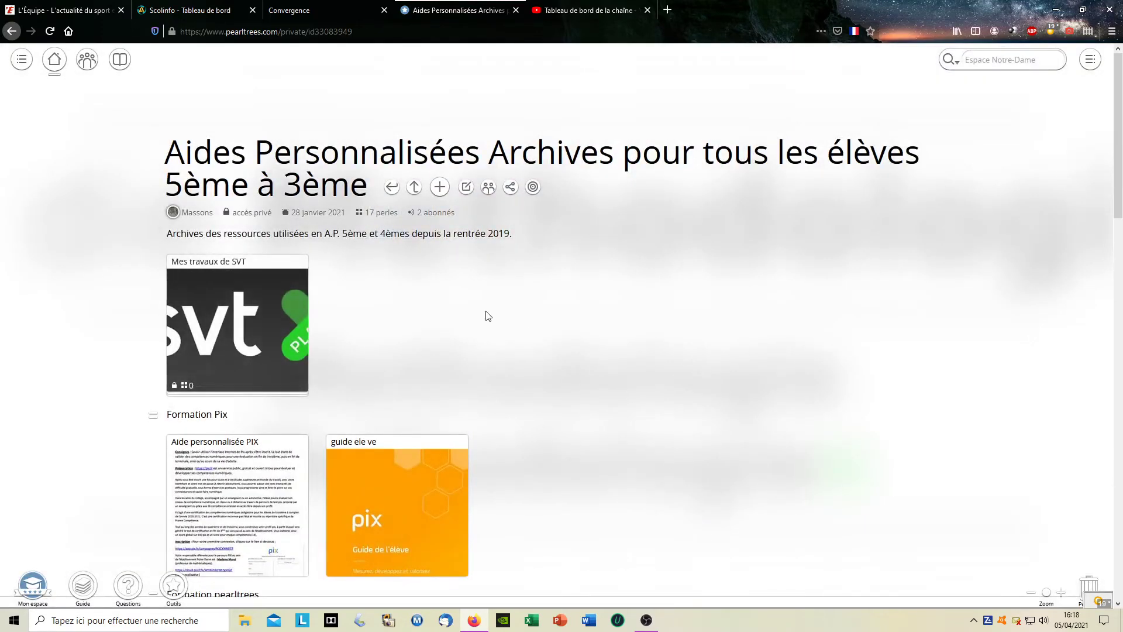
Step: Open the Mes travaux de SVT collection, review its editing and Personnaliser options, and close them without changes
click(240, 362)
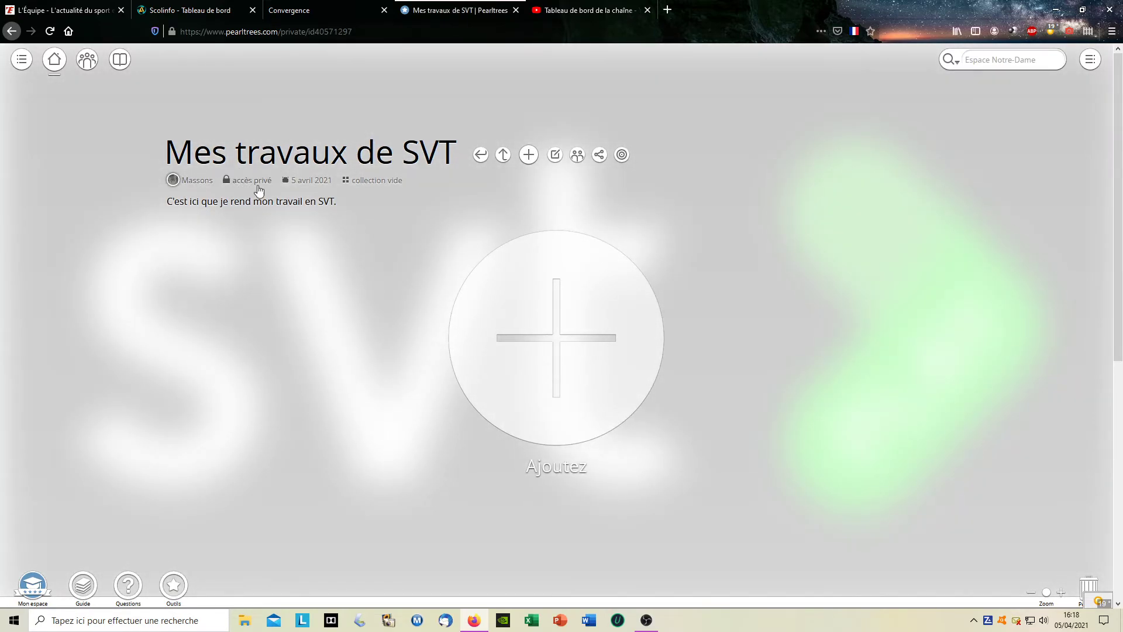
click(556, 157)
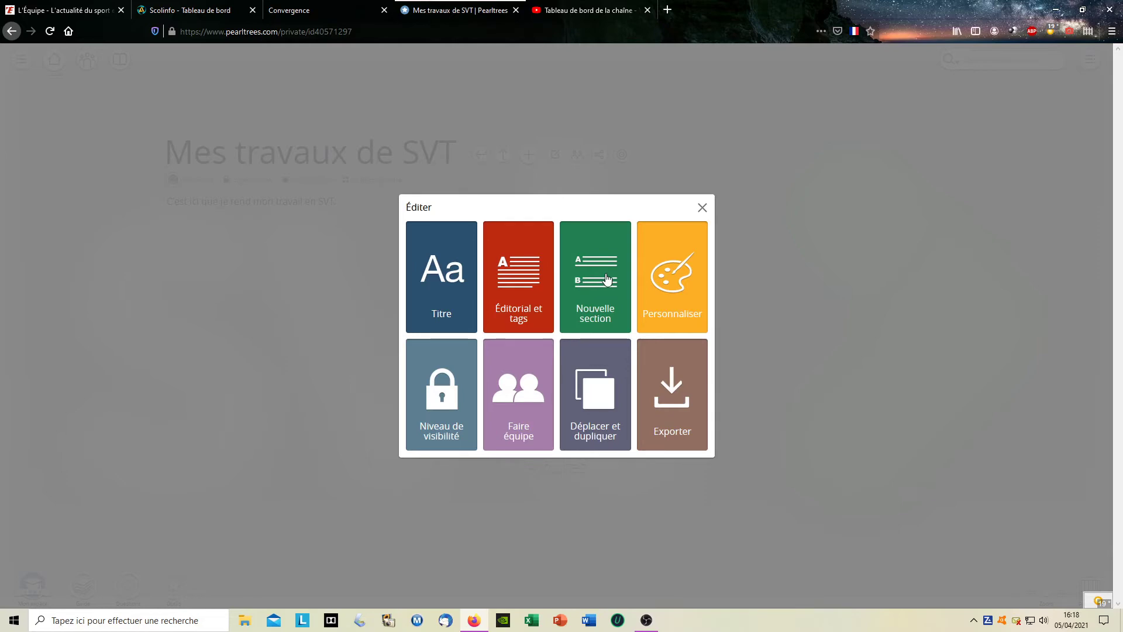
click(699, 279)
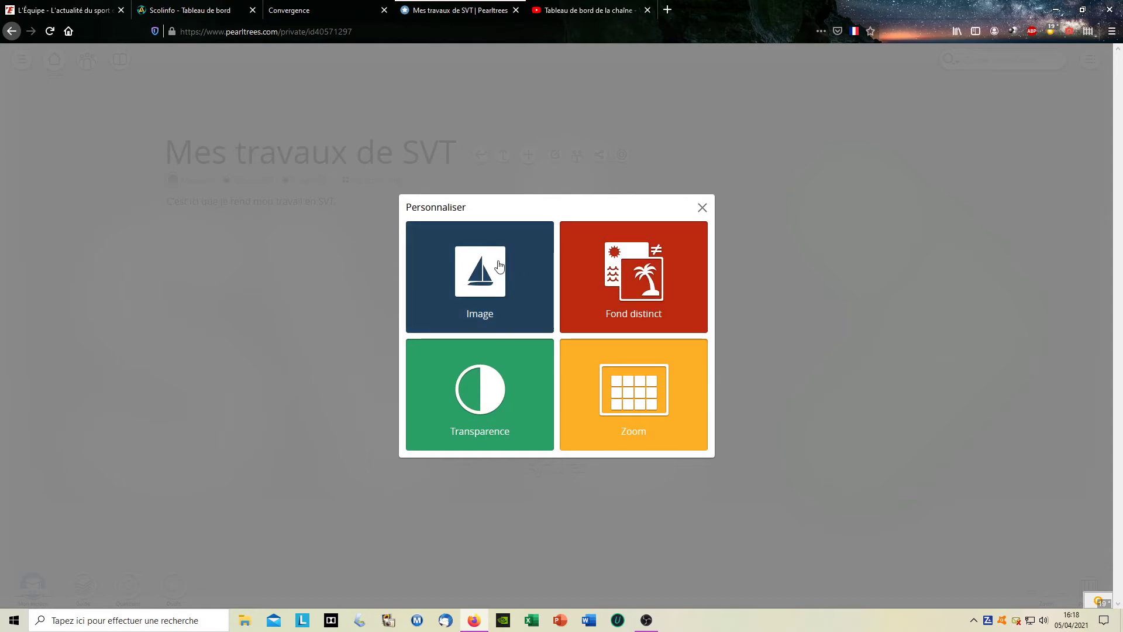
click(703, 209)
click(705, 211)
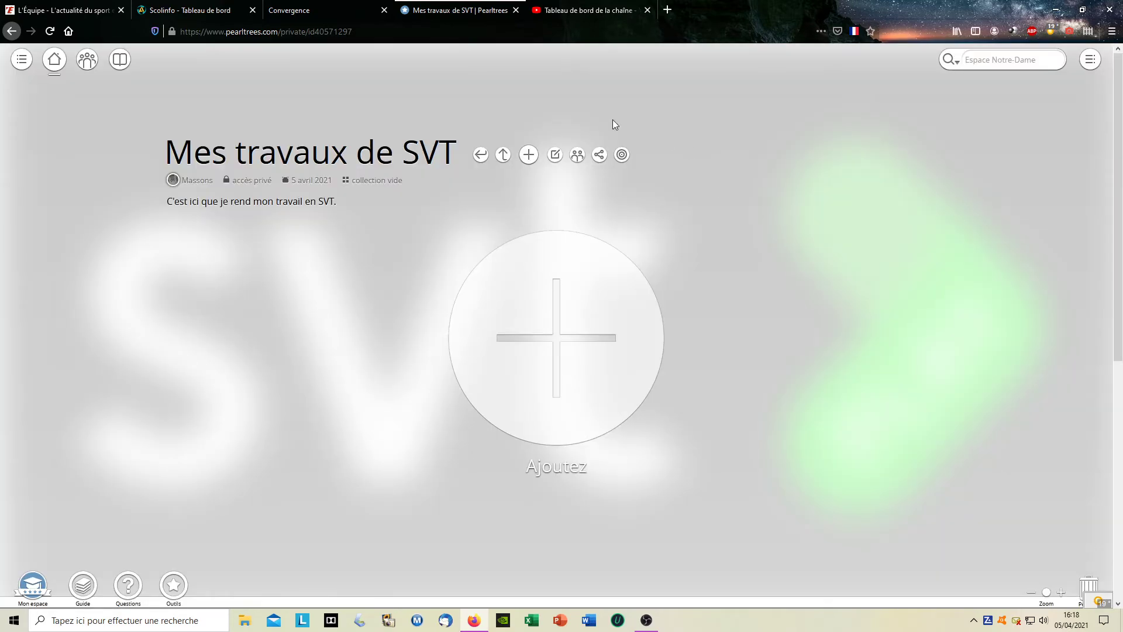
Step: Go back up to the Aides Personnalisées Archives and move the Mes travaux de SVT collection to the trash
click(503, 156)
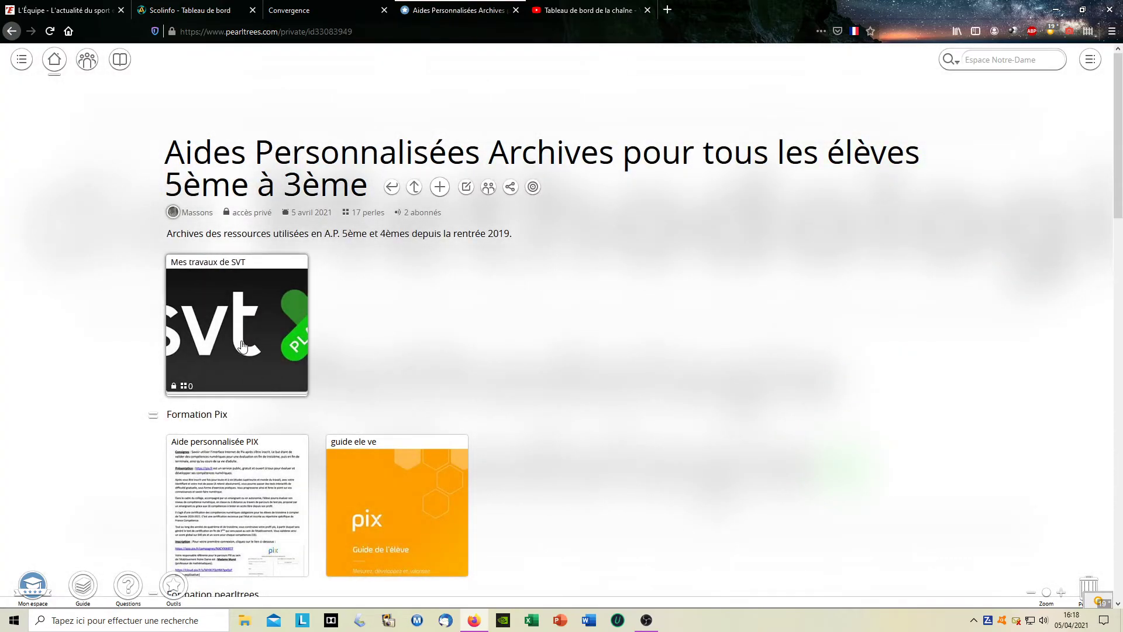
drag(243, 345, 1089, 586)
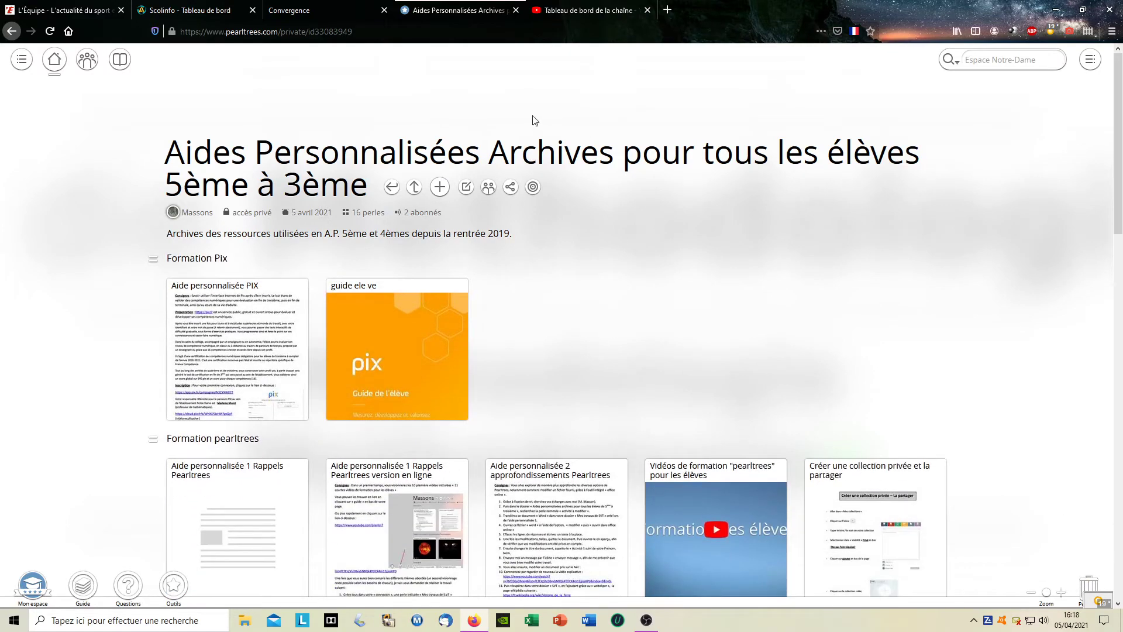
Step: Look through the Supports de cours 6eme collection from the main space, and return to the main space
click(414, 186)
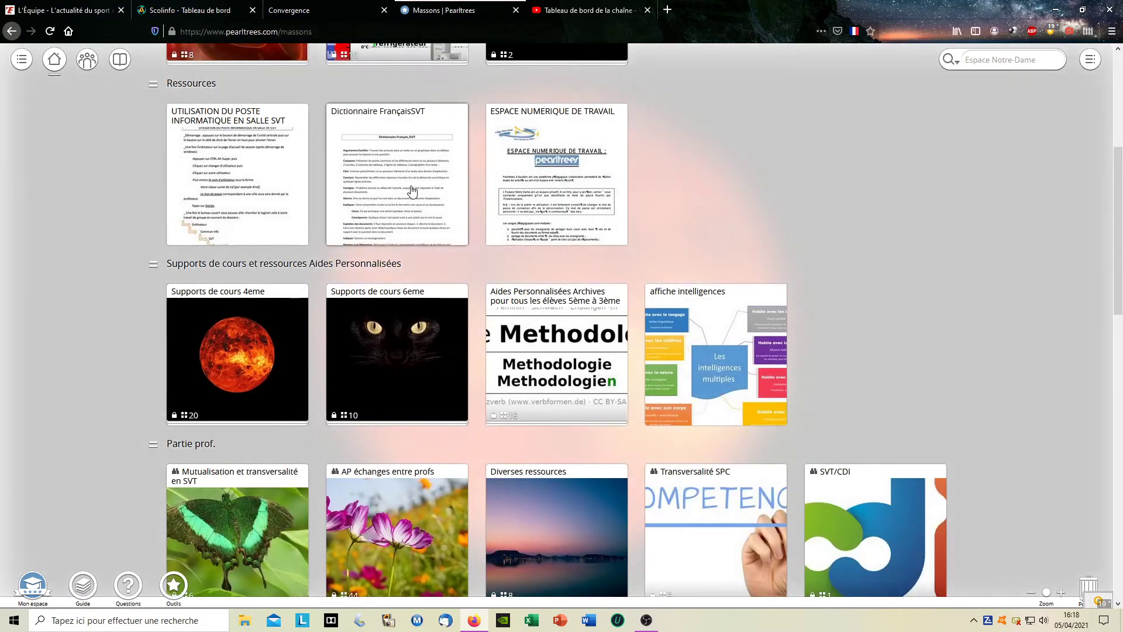
click(395, 349)
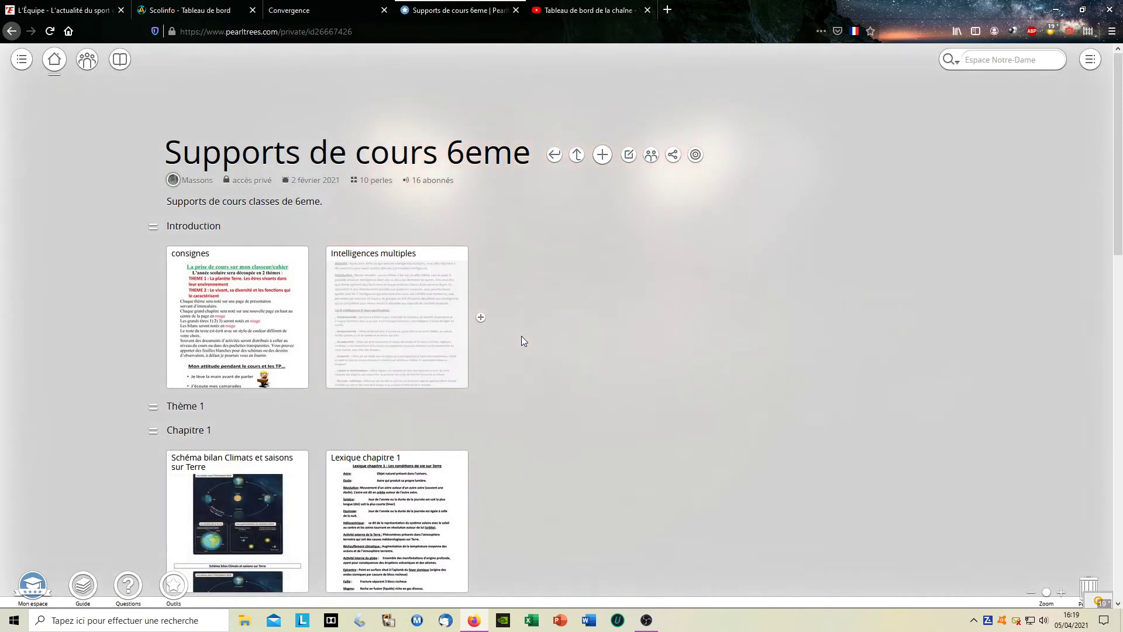
scroll(521, 336, down, 4)
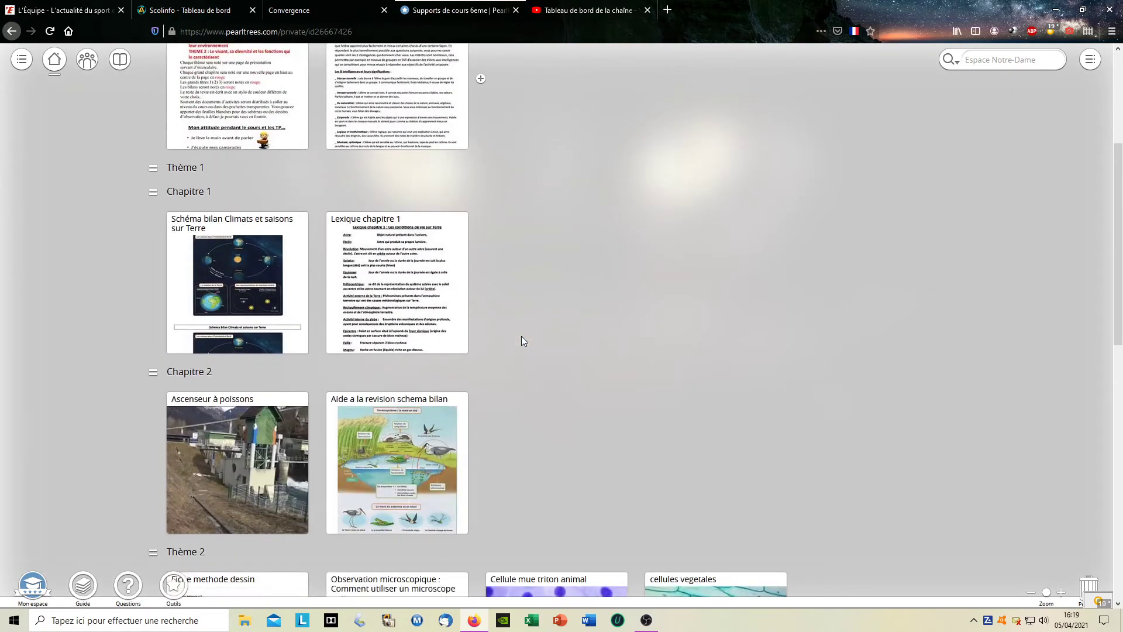
scroll(816, 343, down, 6)
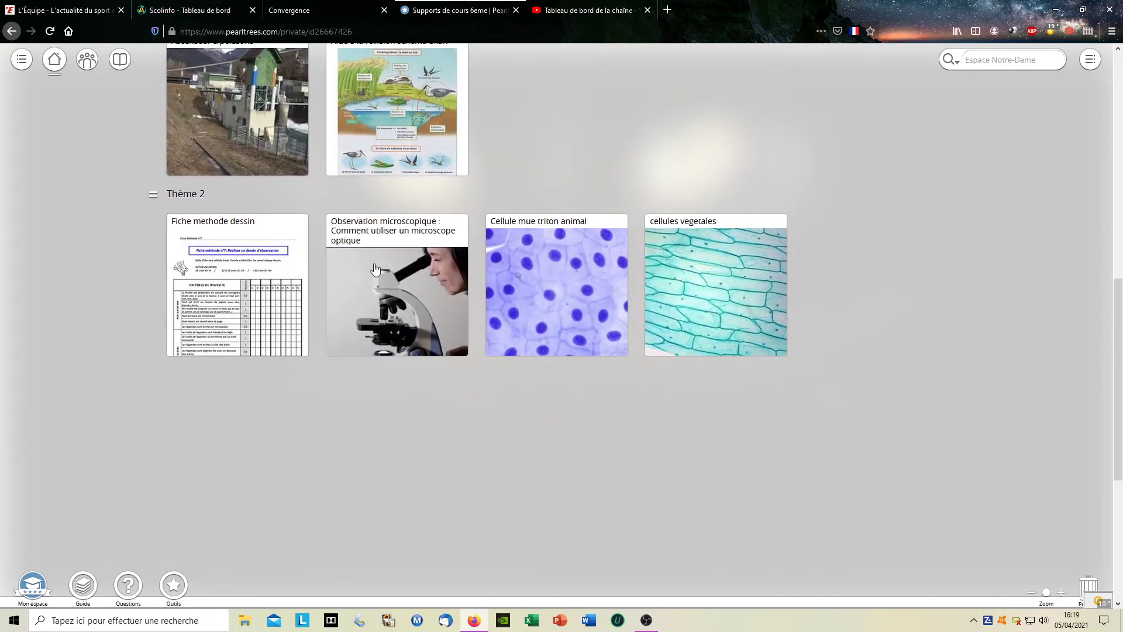
scroll(802, 324, up, 10)
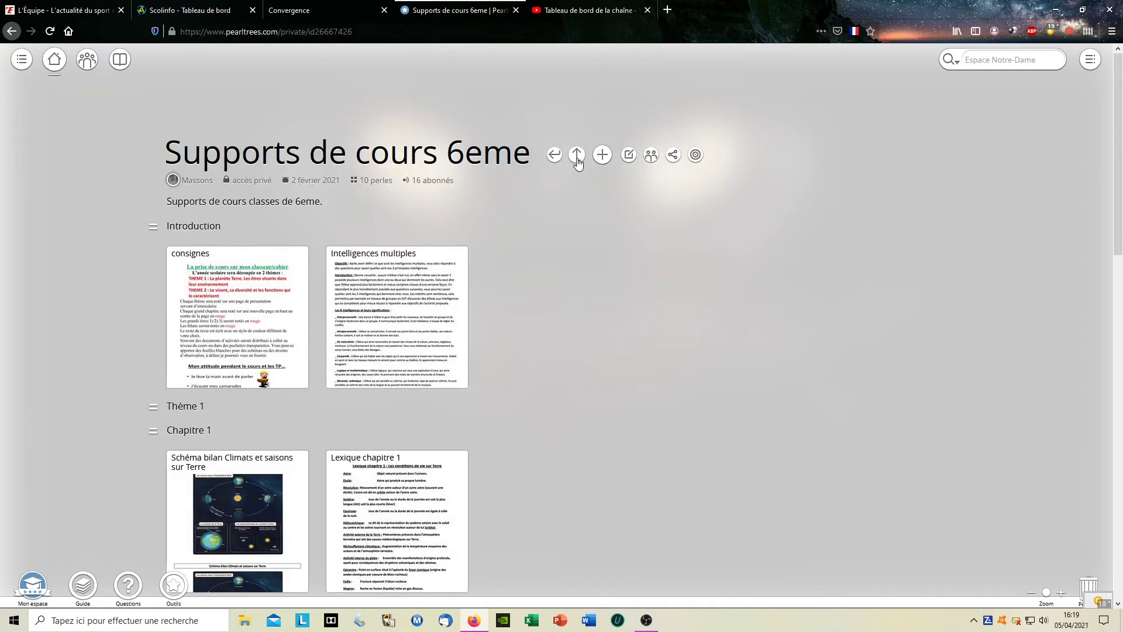
click(577, 156)
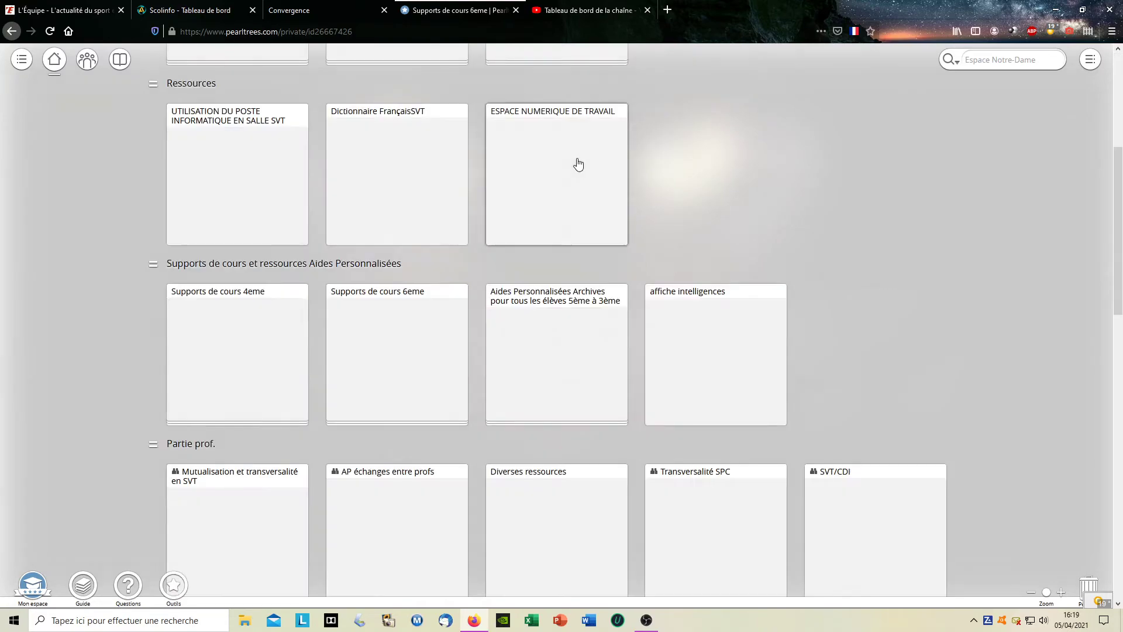
scroll(628, 178, up, 2)
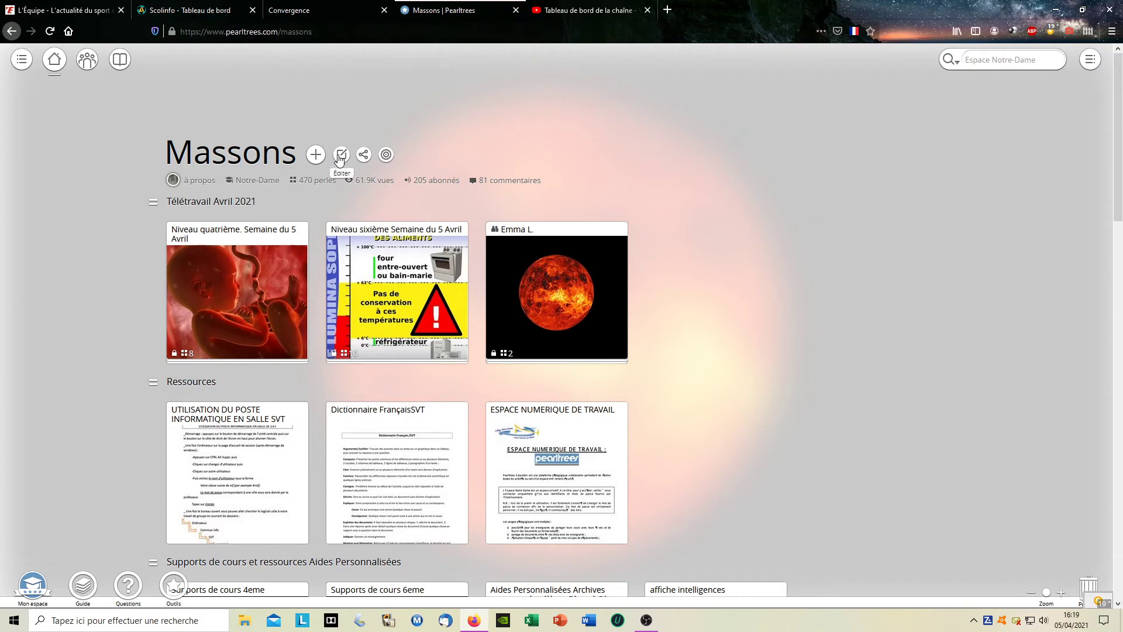
Step: View the private messages in Mon réseau, browse the Professeurs directory of possible message recipients, and close the messages without writing one
click(85, 59)
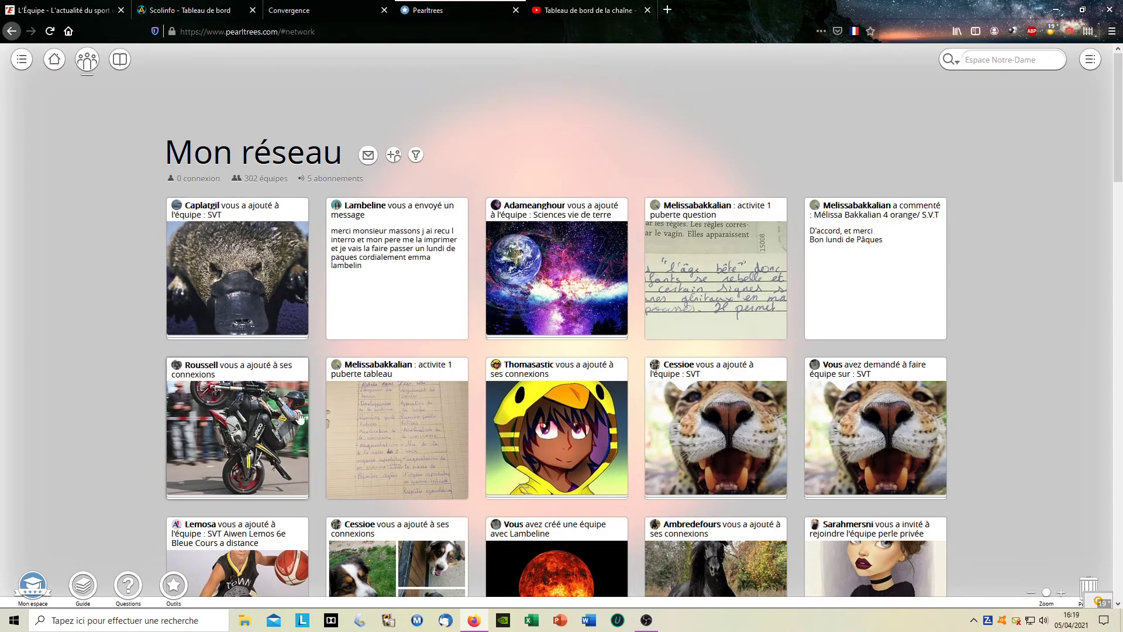
click(368, 155)
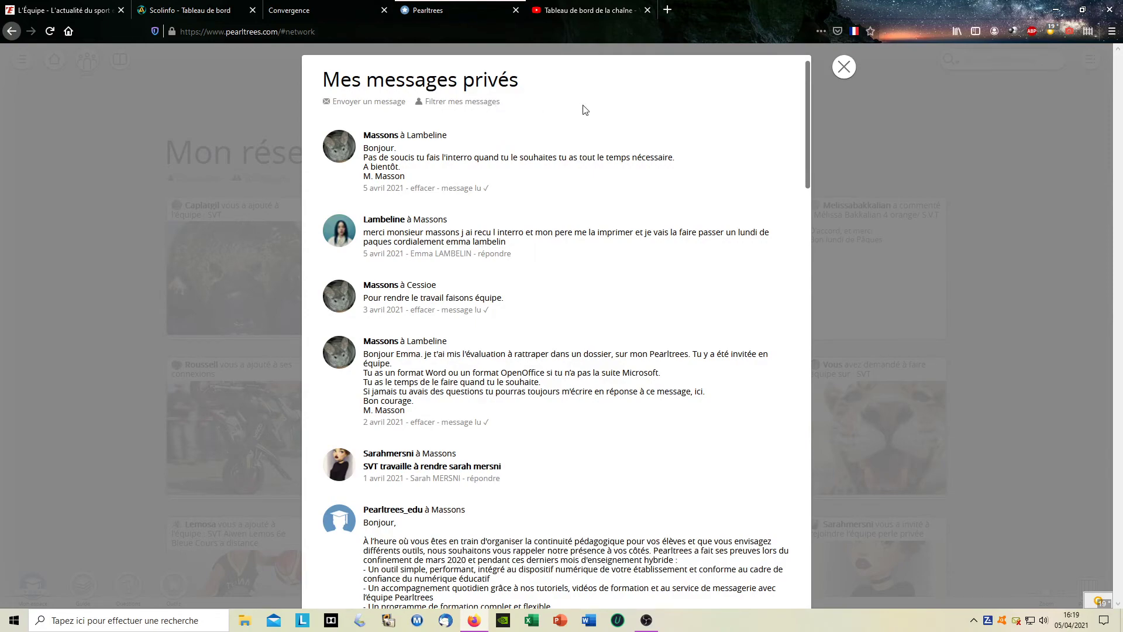
click(354, 102)
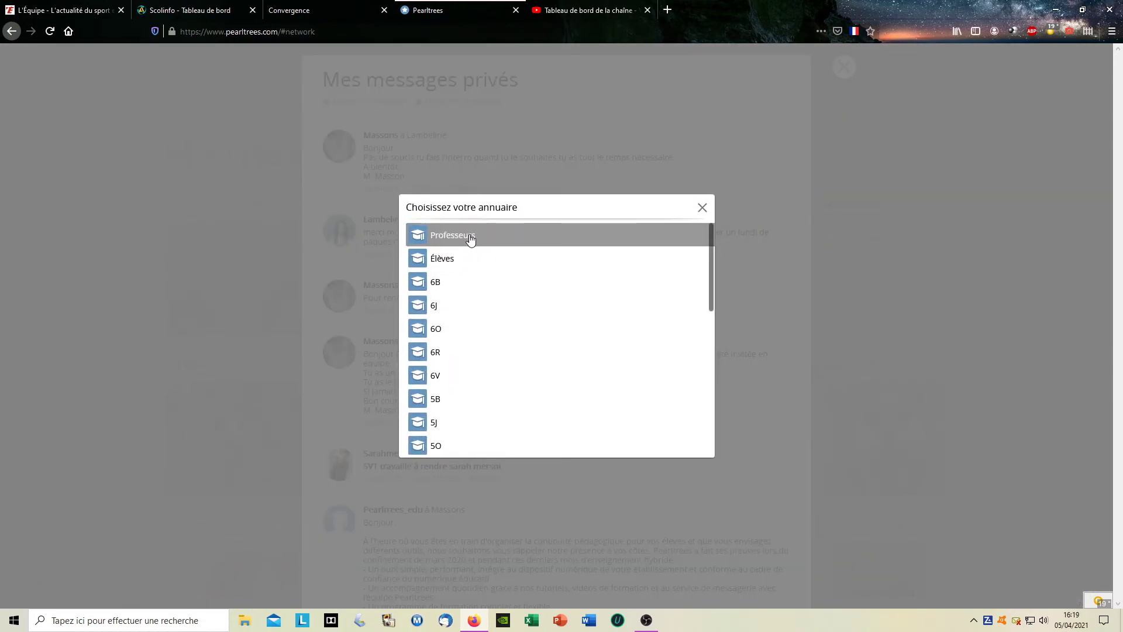
click(470, 236)
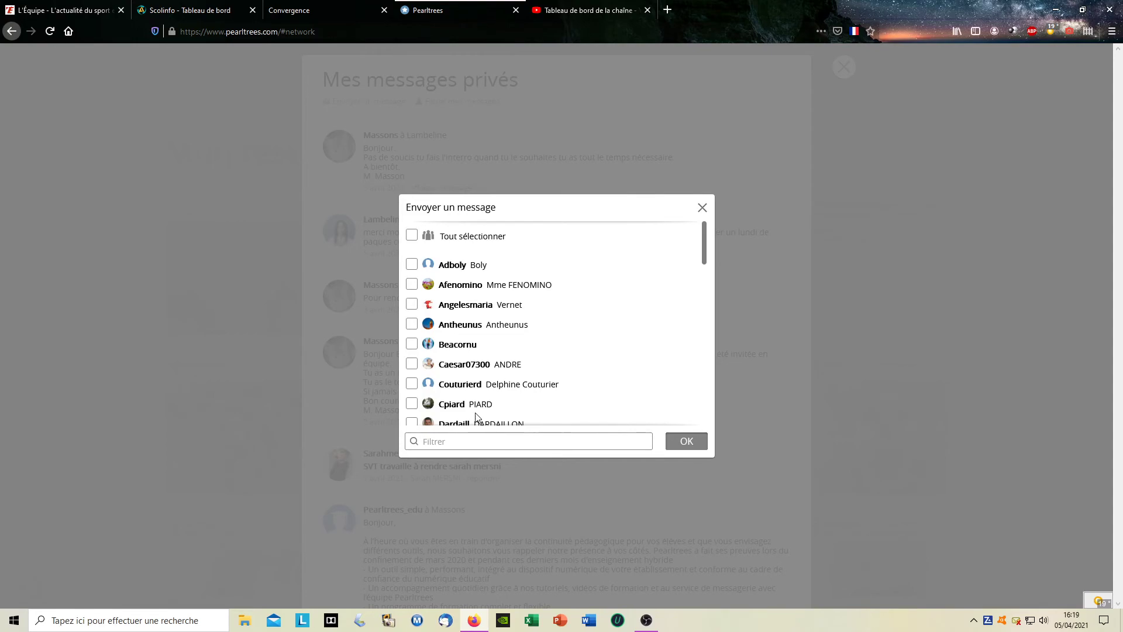
click(701, 208)
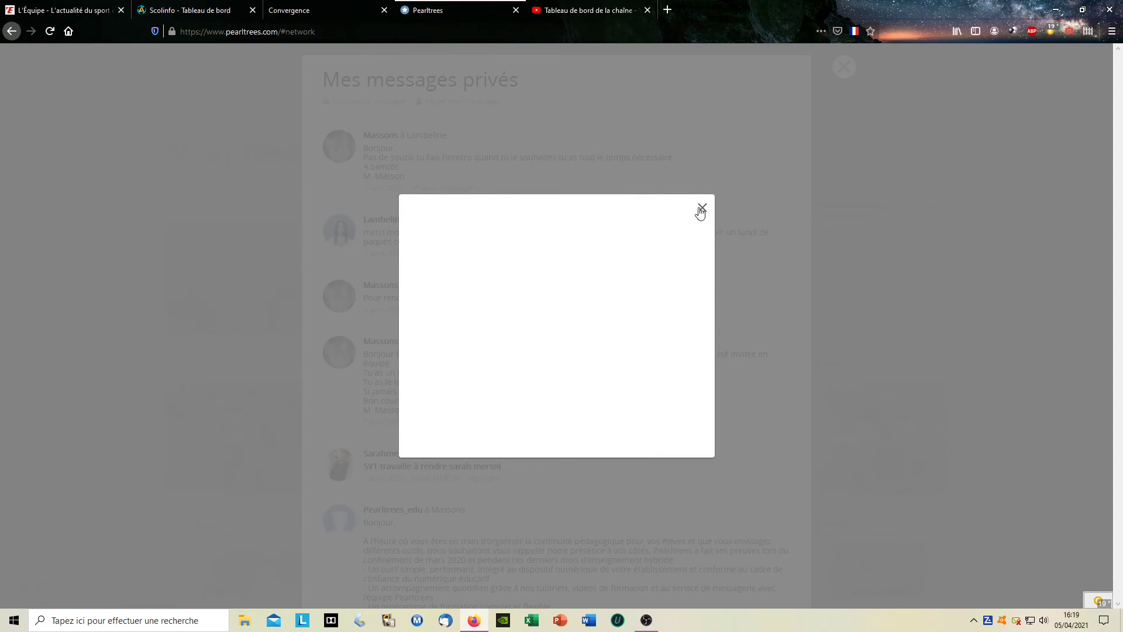
click(701, 207)
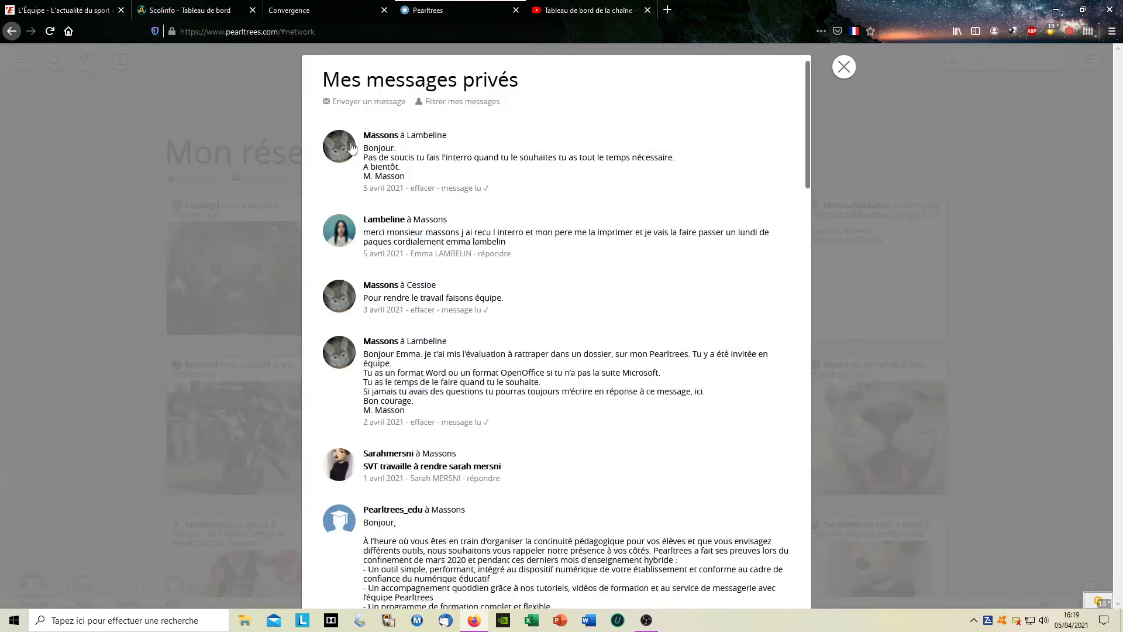
click(843, 69)
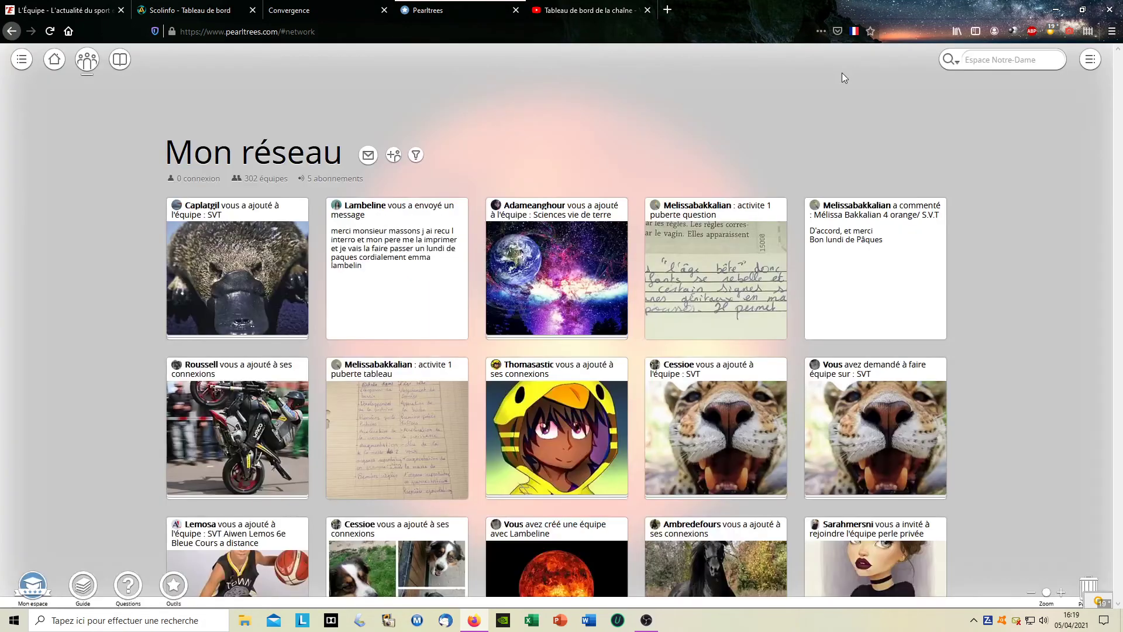
Step: View the directories available for sharing the Niveau sixième Semaine du 5 Avril collection, and return to the main space without sharing
click(54, 60)
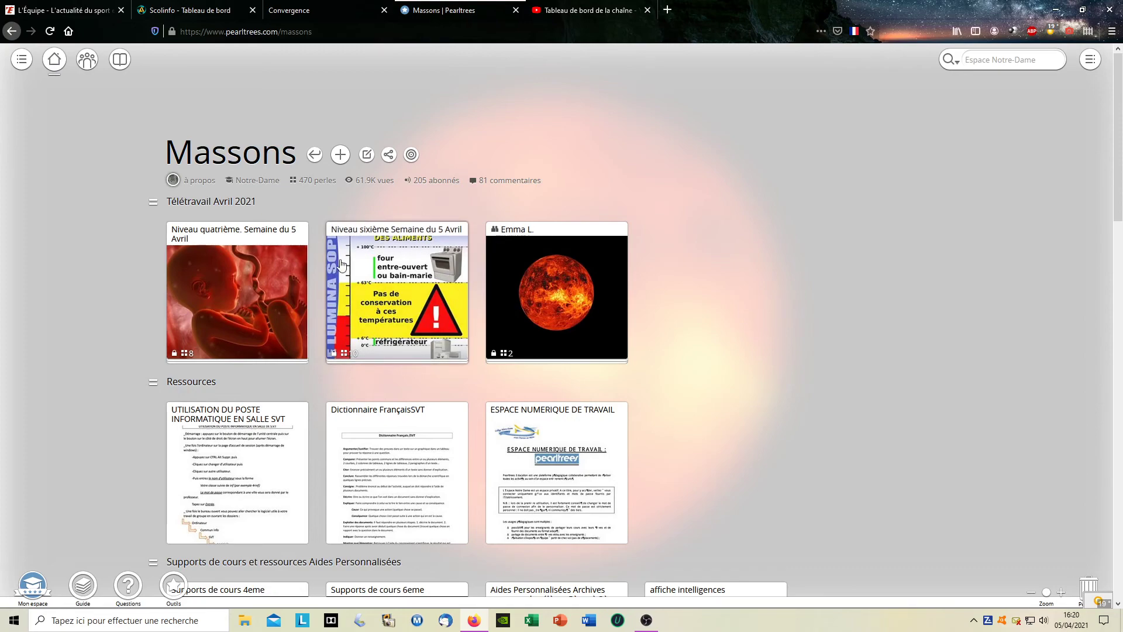
click(407, 291)
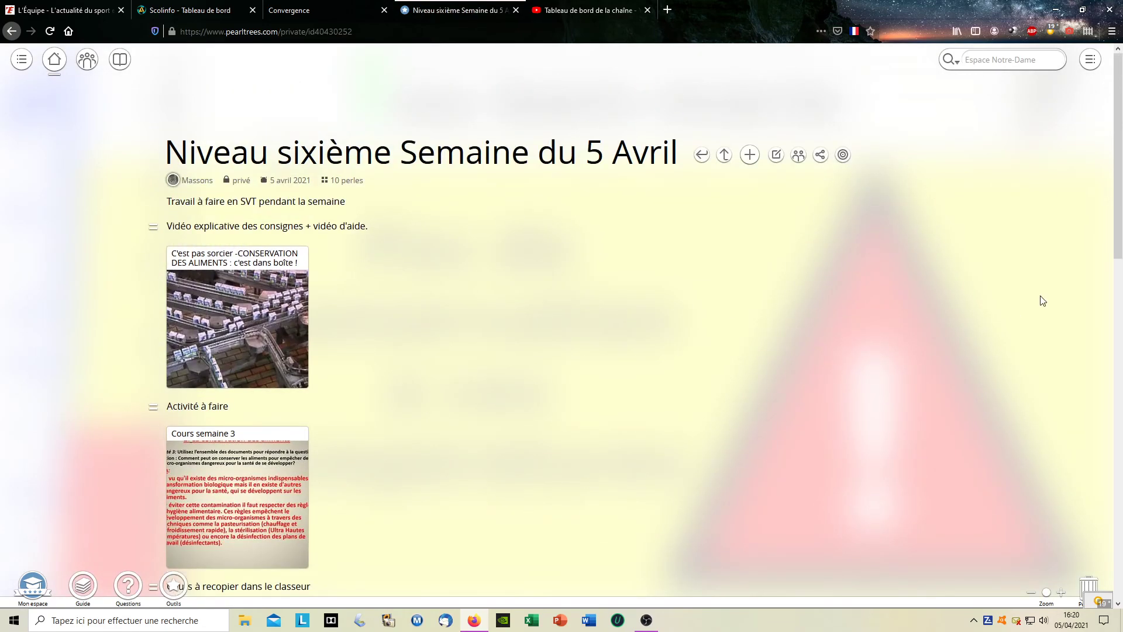
click(821, 157)
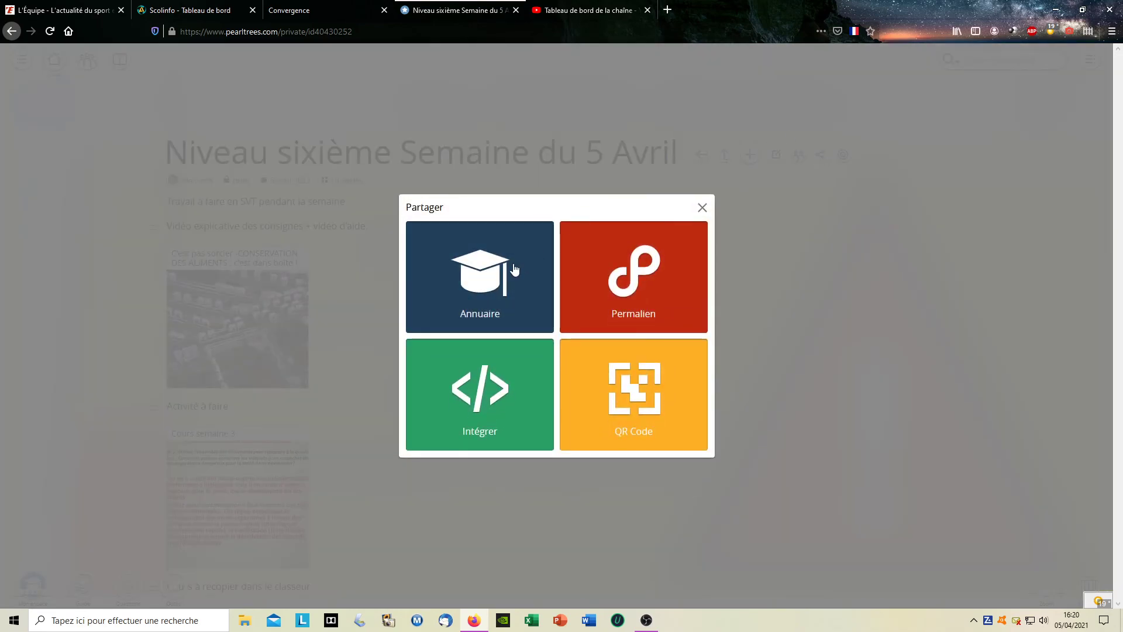
click(514, 268)
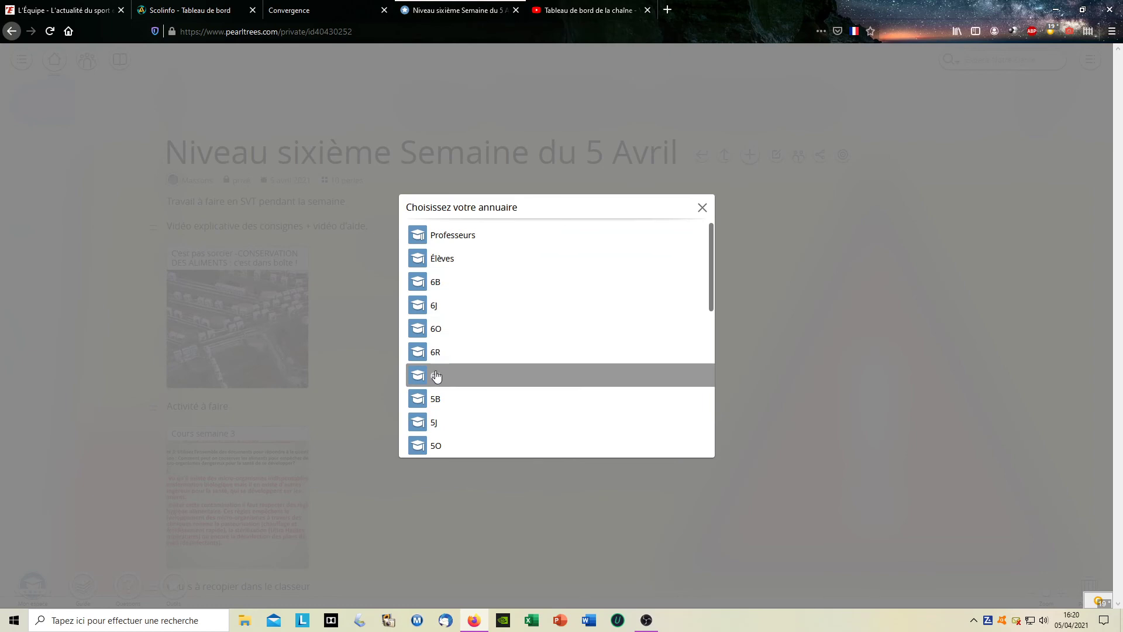
click(703, 209)
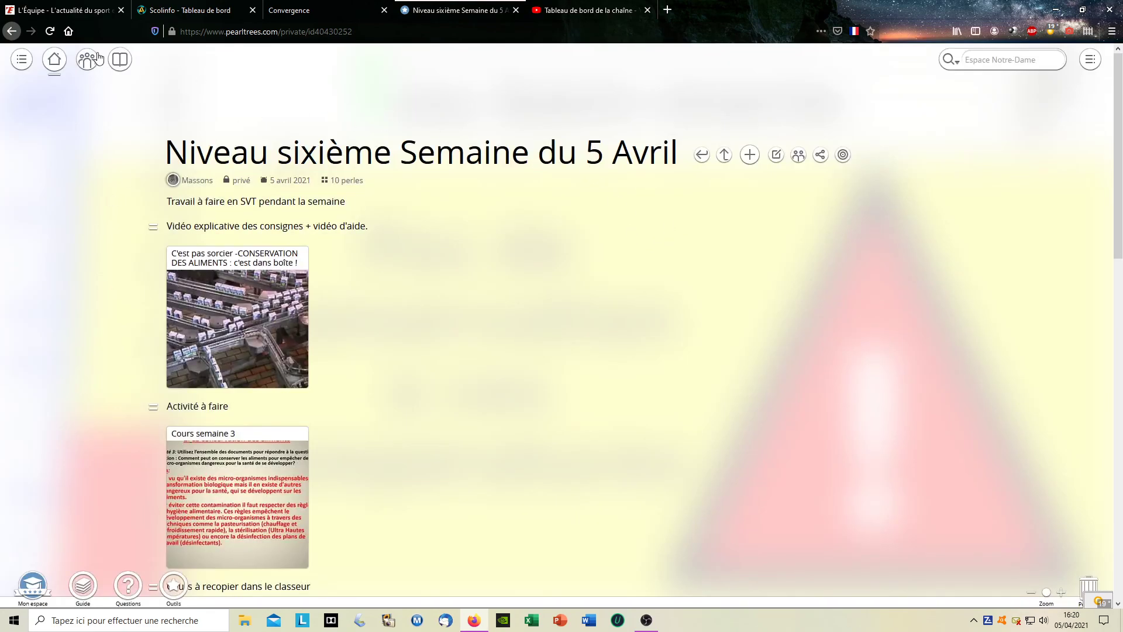
click(725, 155)
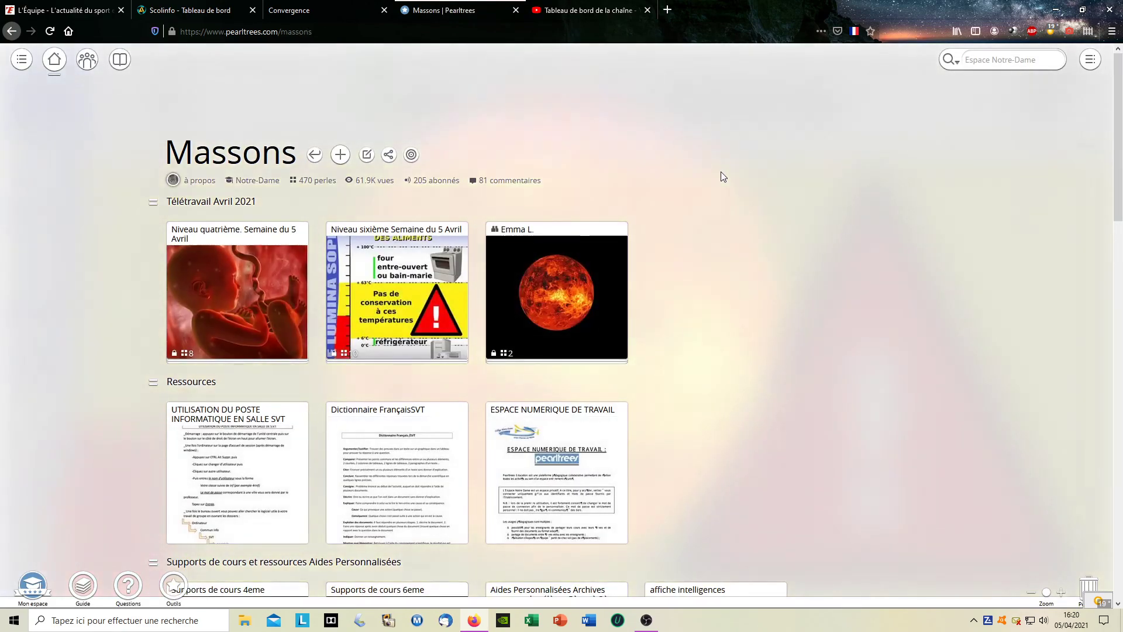